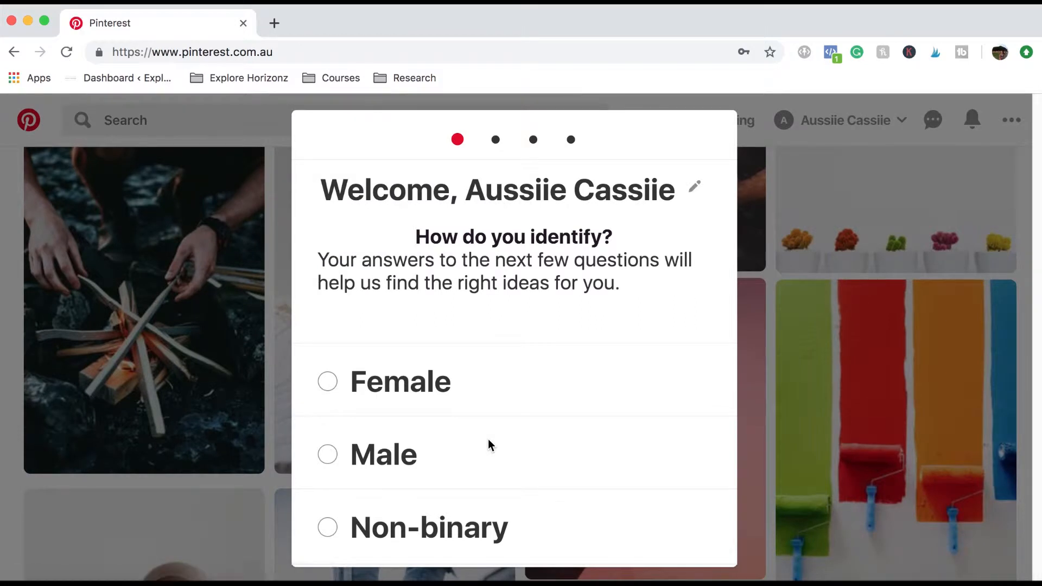
Replace the profile's display name with the new first name and surname
left_click(695, 187)
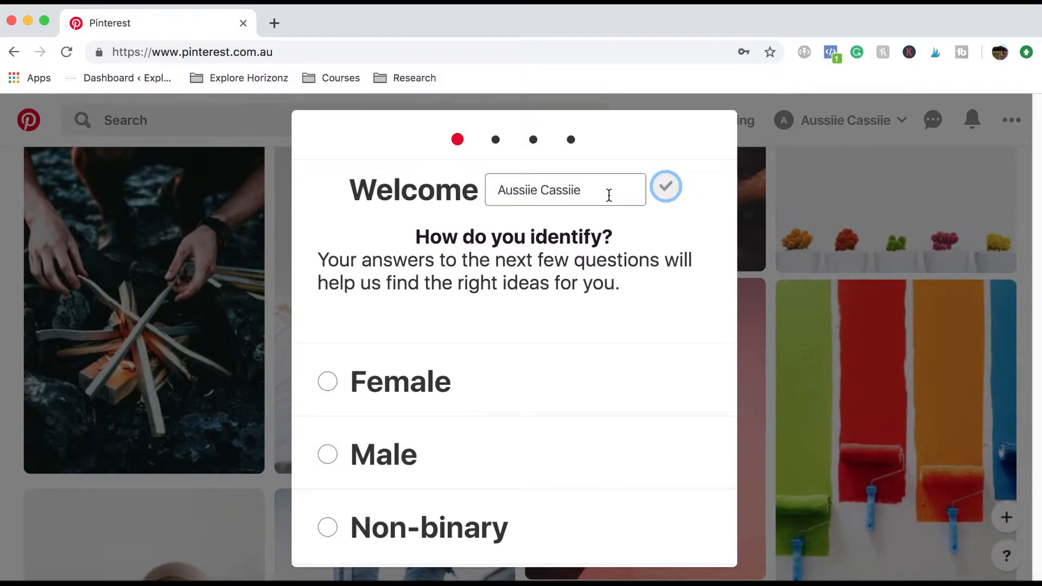
triple_click(609, 196)
type("Cass")
type("and")
key("BackSpace")
key("BackSpace")
key("BackSpace")
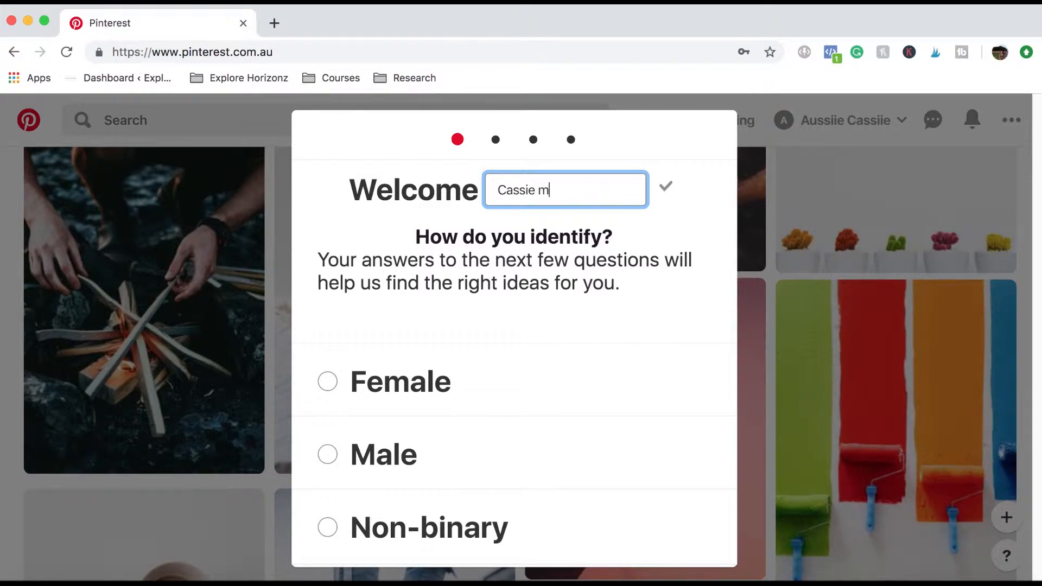
key("BackSpace")
type("May")
left_click(667, 186)
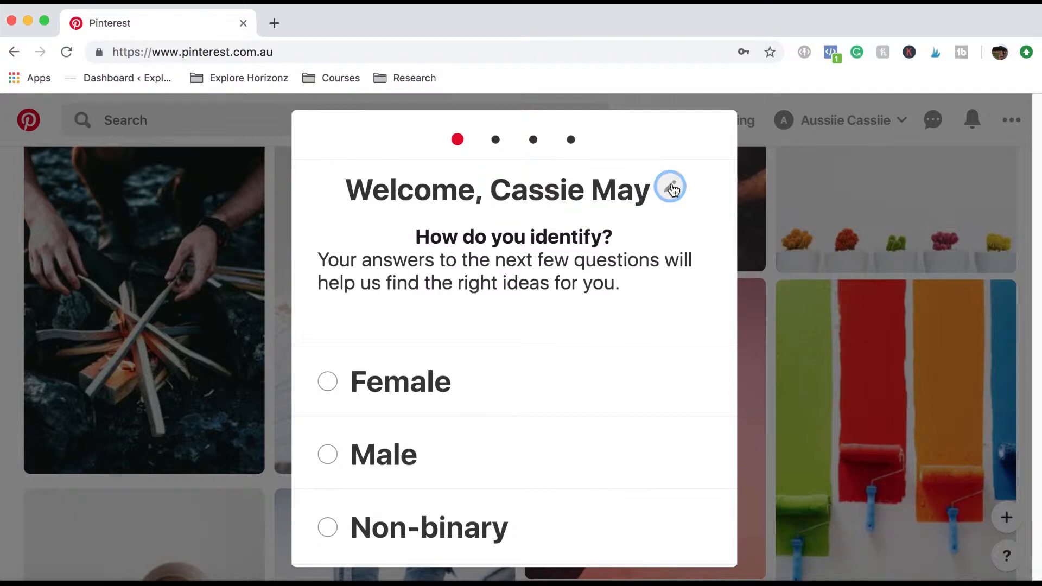
Set gender to Female and language to English (UK), then skip the browser-button offer
left_click(380, 401)
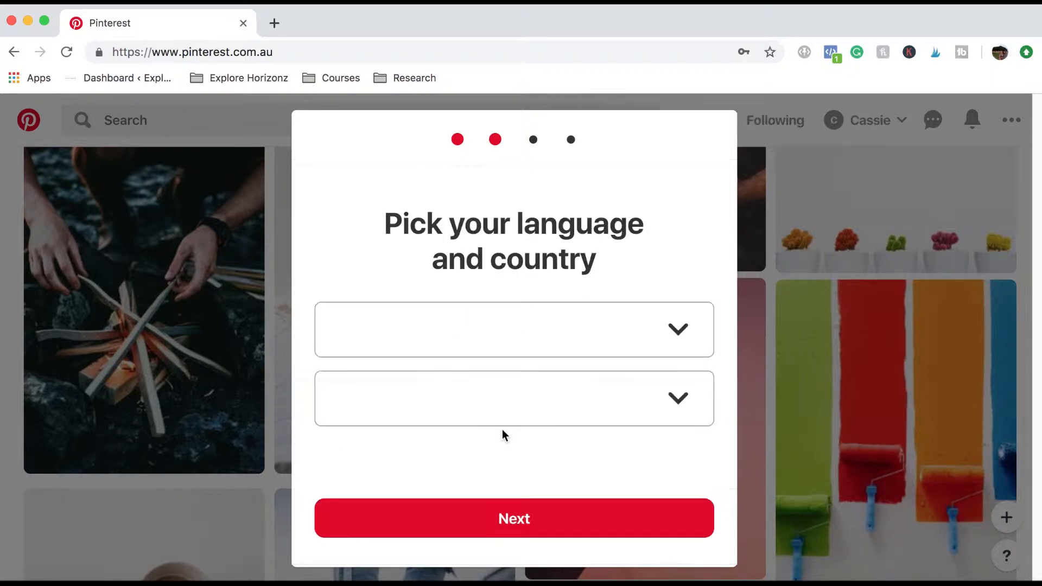
left_click(578, 325)
left_click(551, 333)
left_click(499, 520)
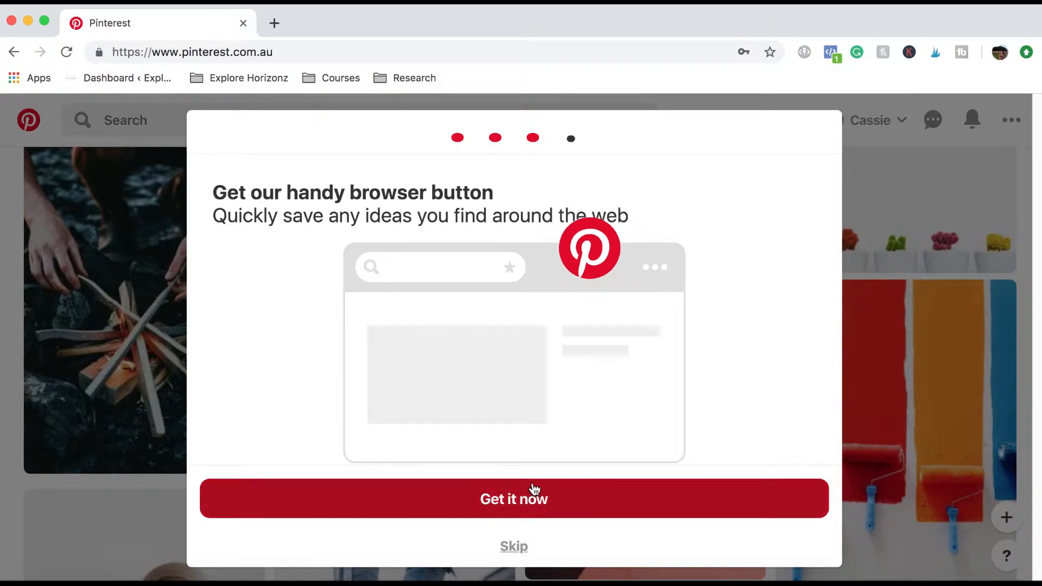
left_click(515, 550)
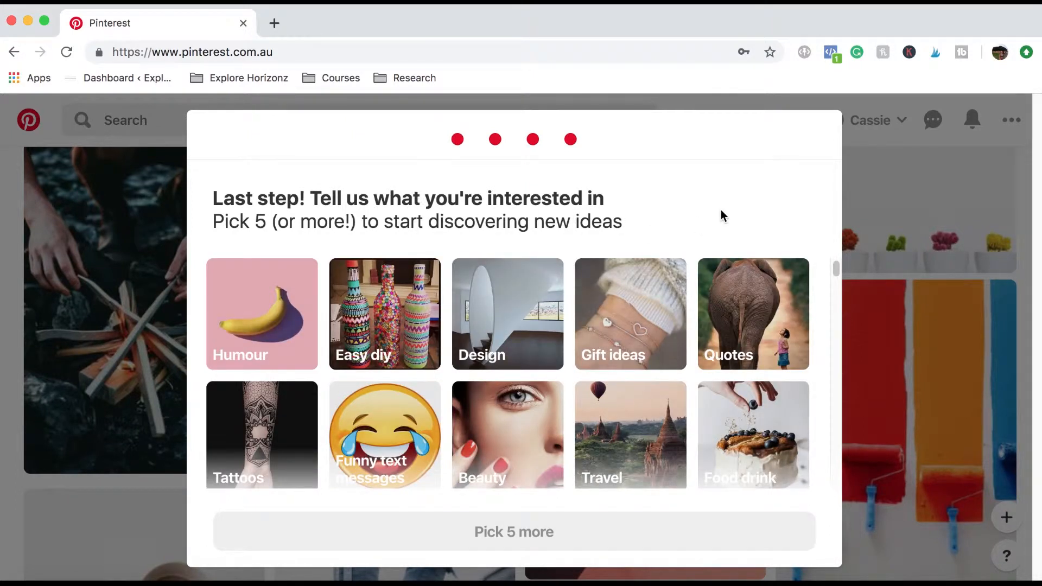
Select Eye make-up, Skin care and Fashion as interests
scroll(432, 327, "down", 6)
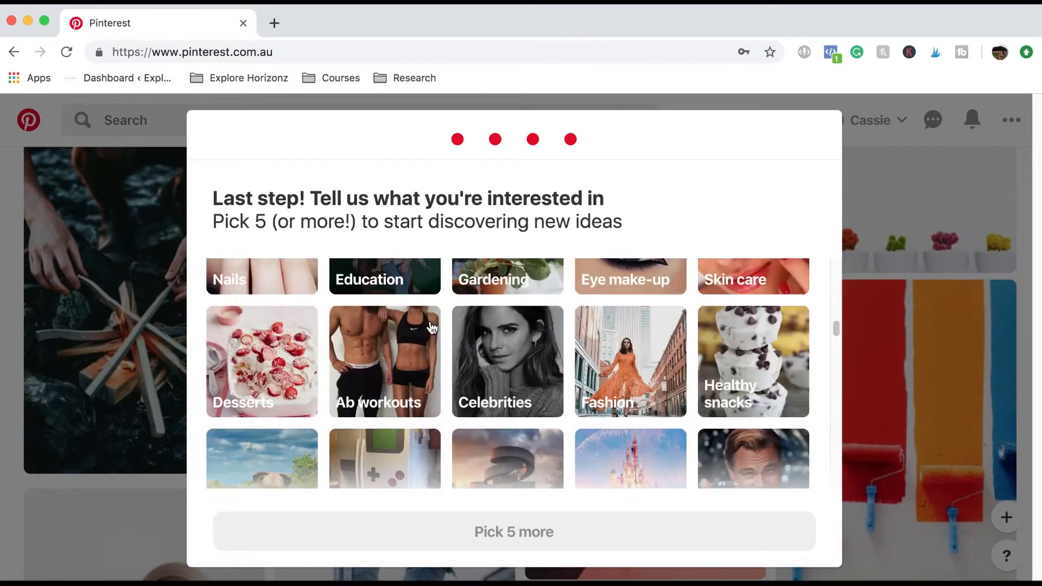
scroll(488, 325, "down", 3)
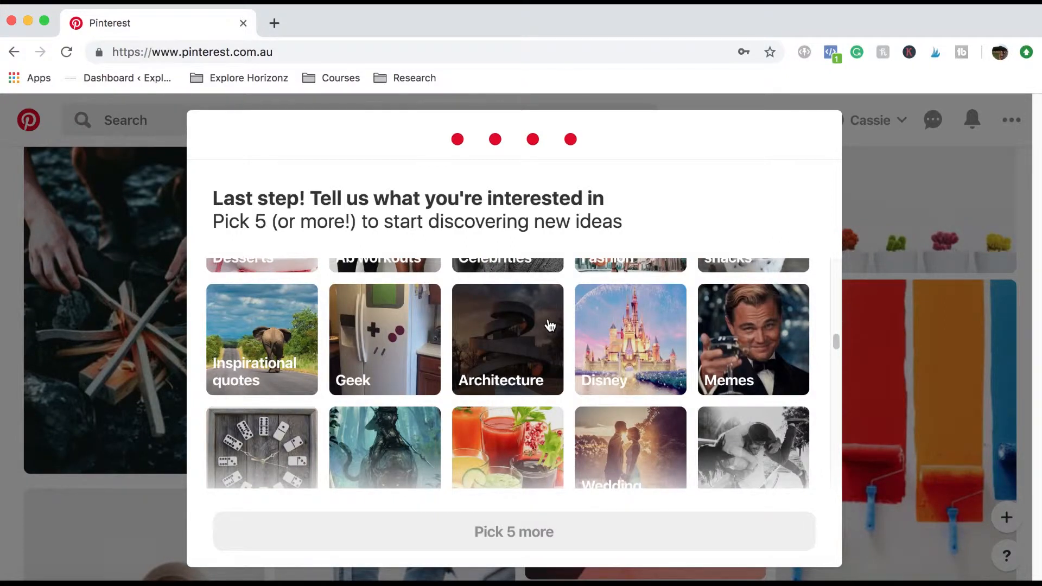
scroll(550, 325, "up", 9)
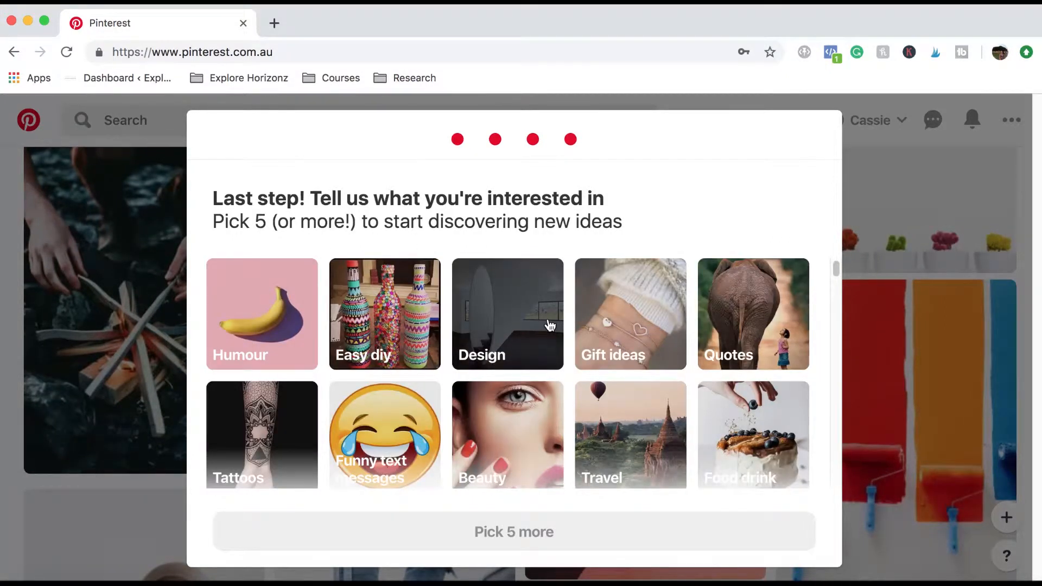
scroll(550, 325, "down", 5)
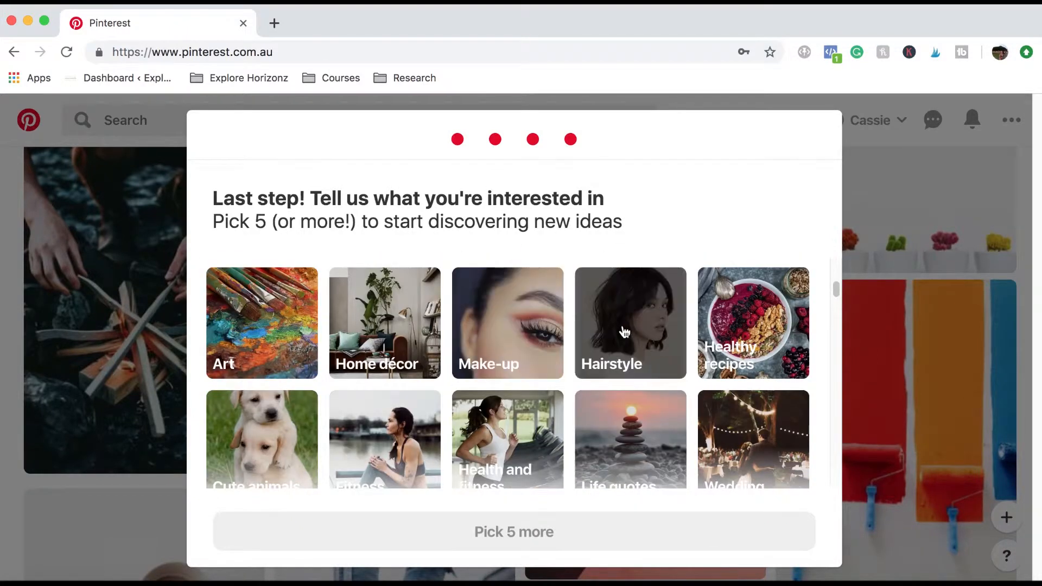
scroll(625, 332, "down", 2)
scroll(549, 379, "down", 4)
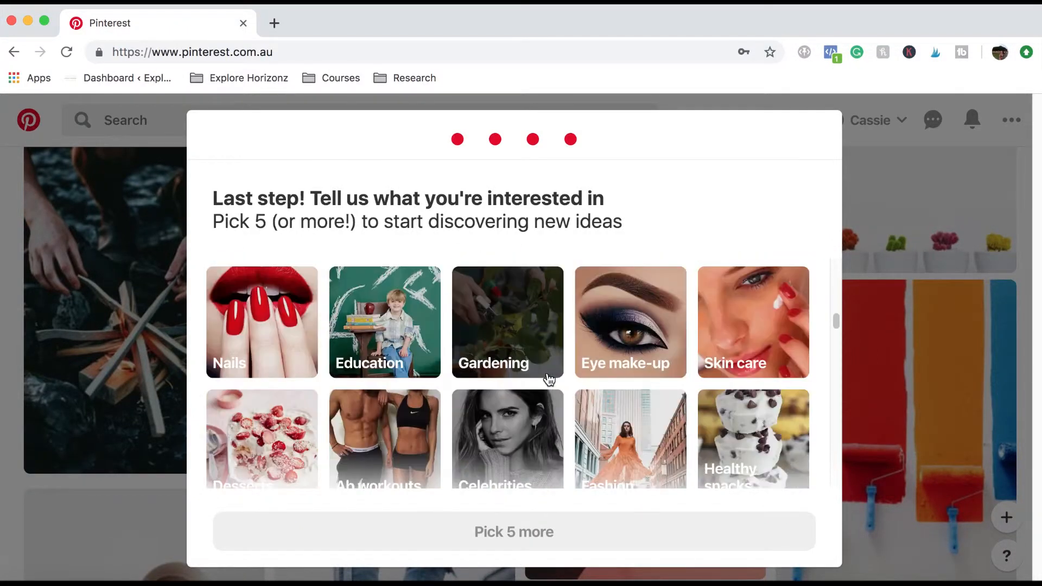
scroll(549, 379, "up", 1)
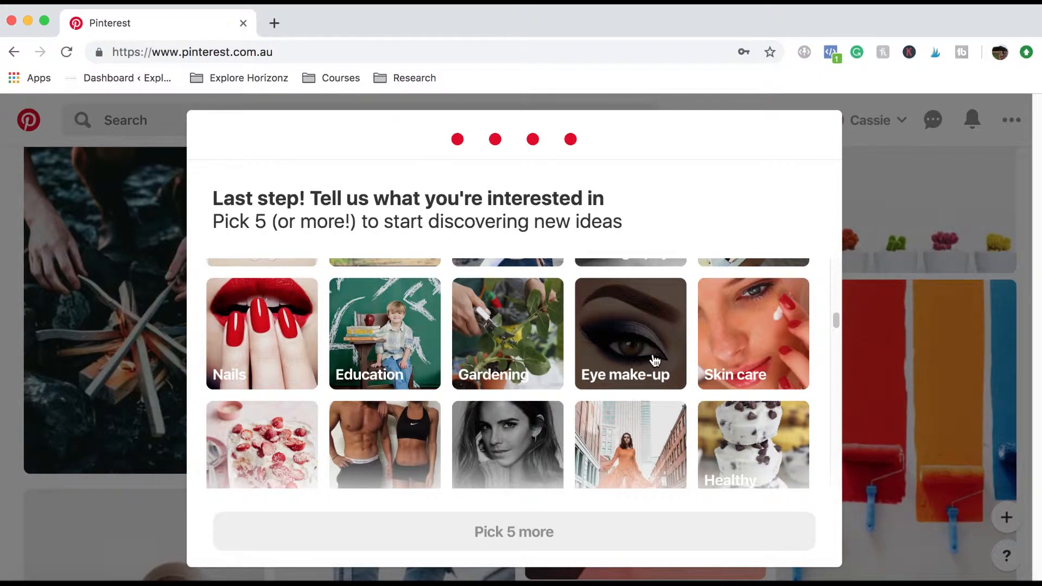
left_click(655, 361)
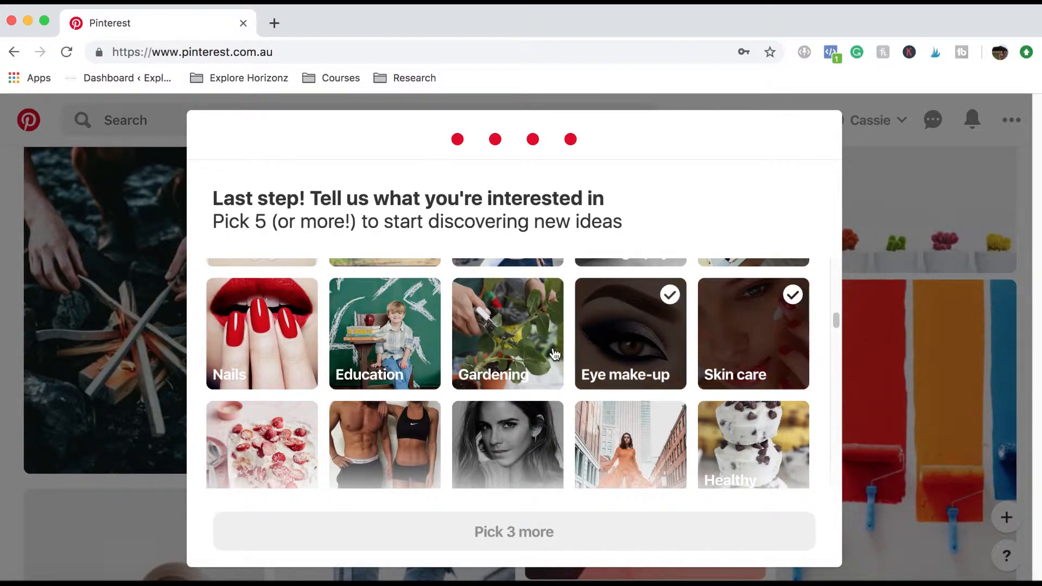
left_click(553, 359)
scroll(552, 353, "down", 5)
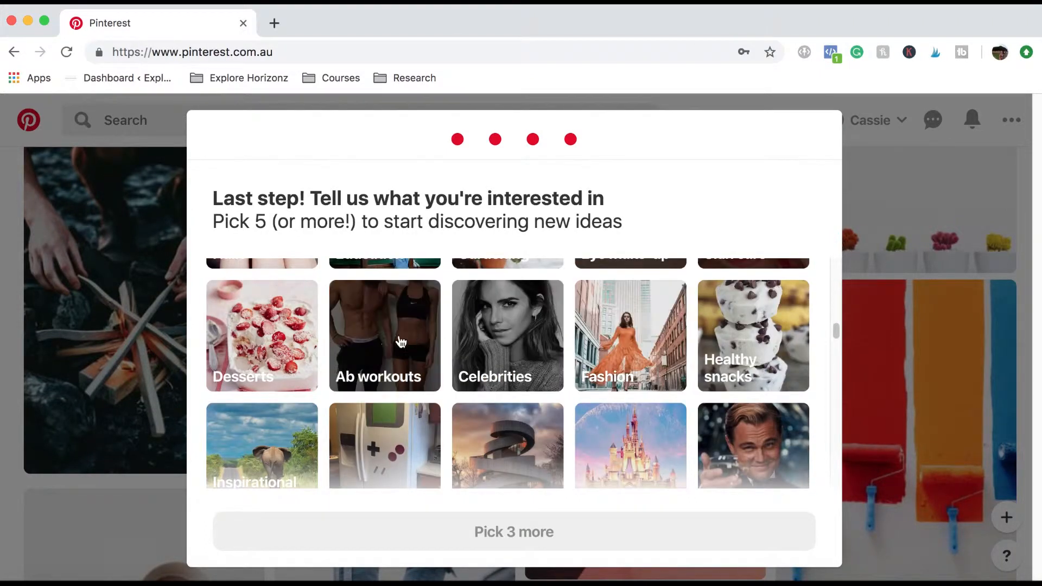
scroll(590, 342, "down", 5)
scroll(592, 334, "up", 2)
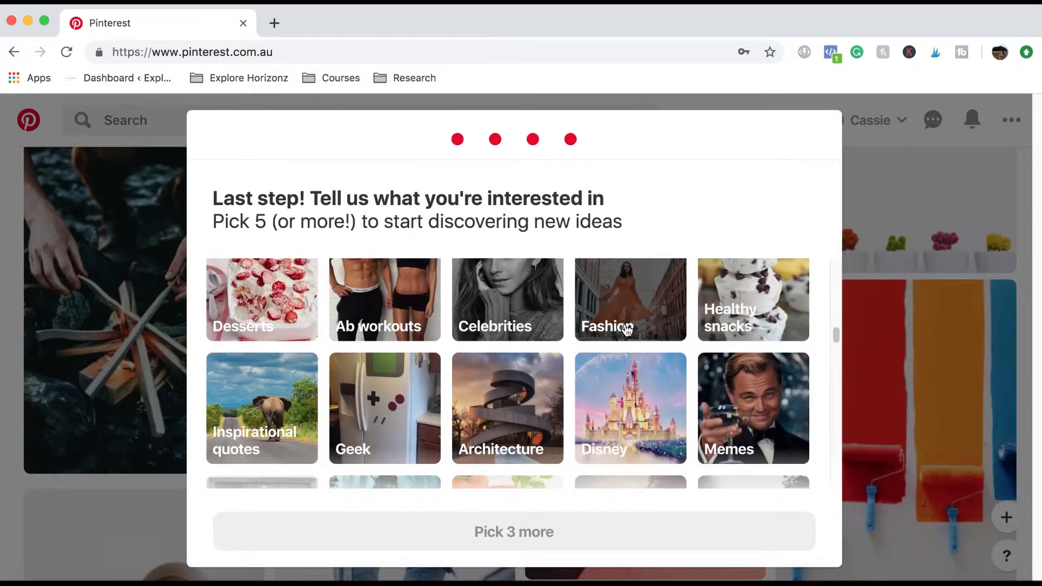
left_click(619, 329)
Add Beauty, Make-up and Hairstyle interests and finish the questionnaire
scroll(622, 331, "down", 4)
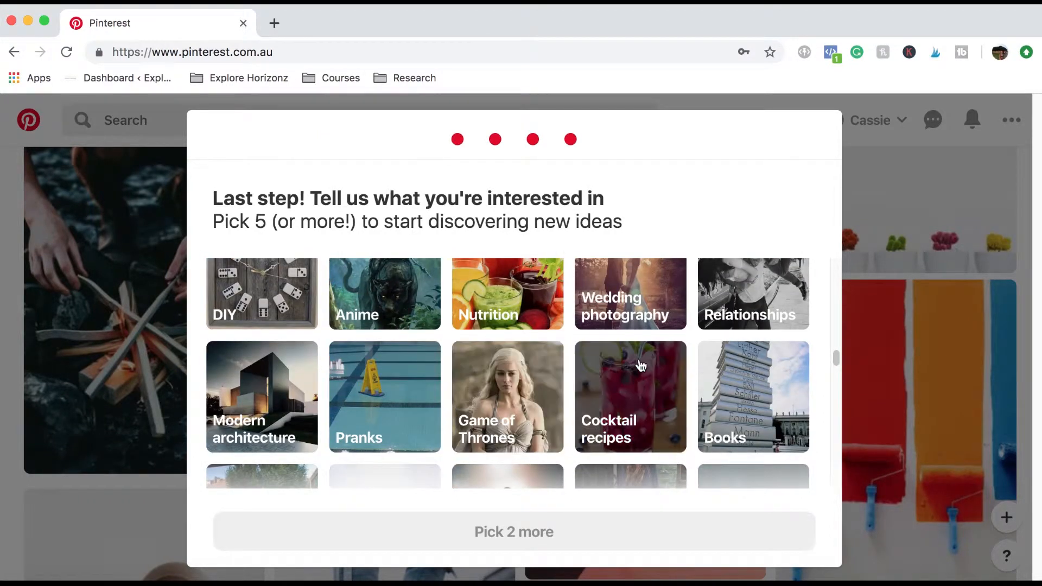
scroll(638, 365, "down", 5)
scroll(634, 365, "down", 2)
scroll(634, 365, "up", 10)
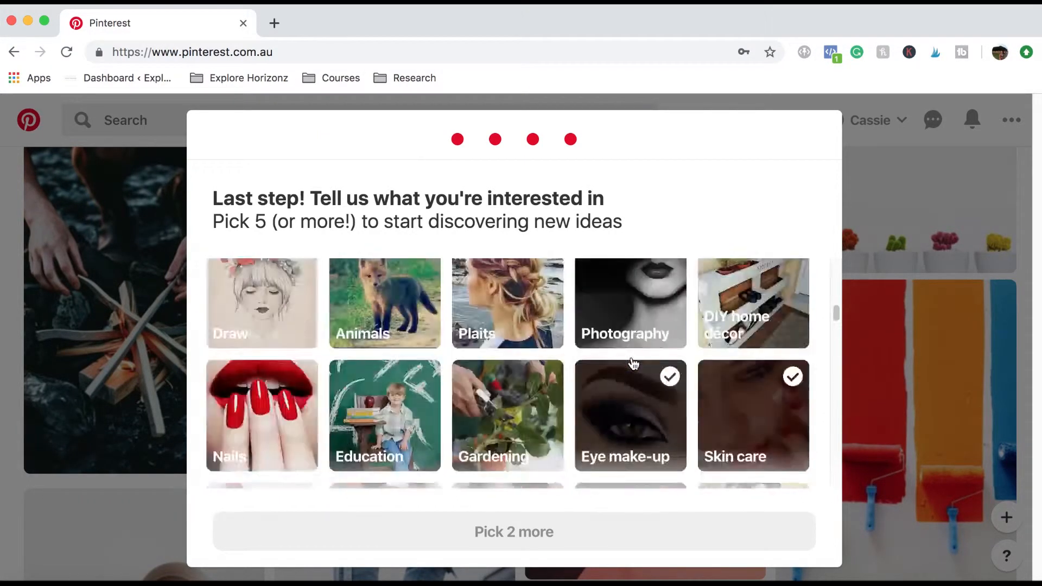
scroll(633, 364, "down", 3)
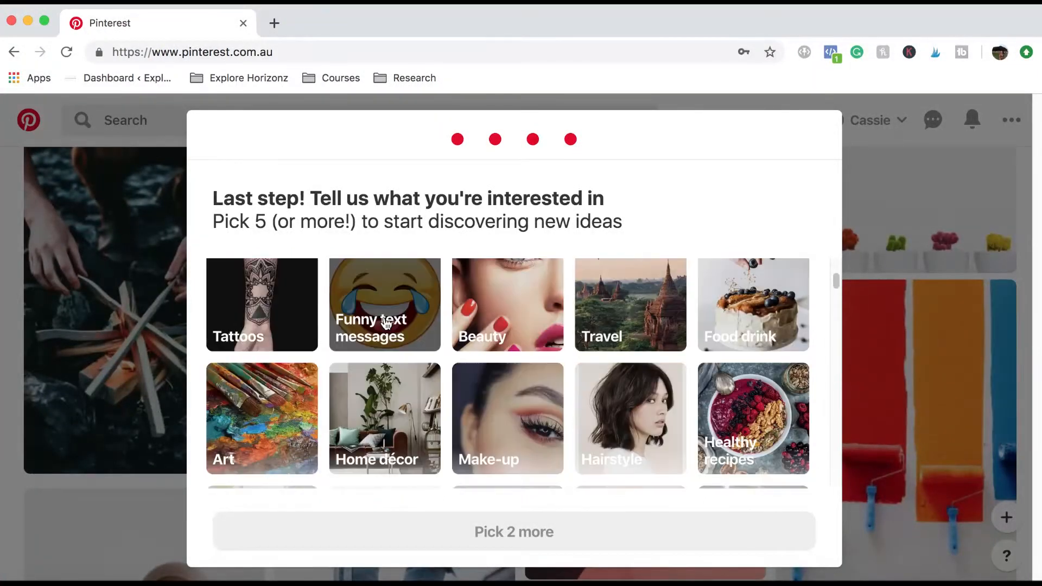
left_click(508, 317)
left_click(511, 443)
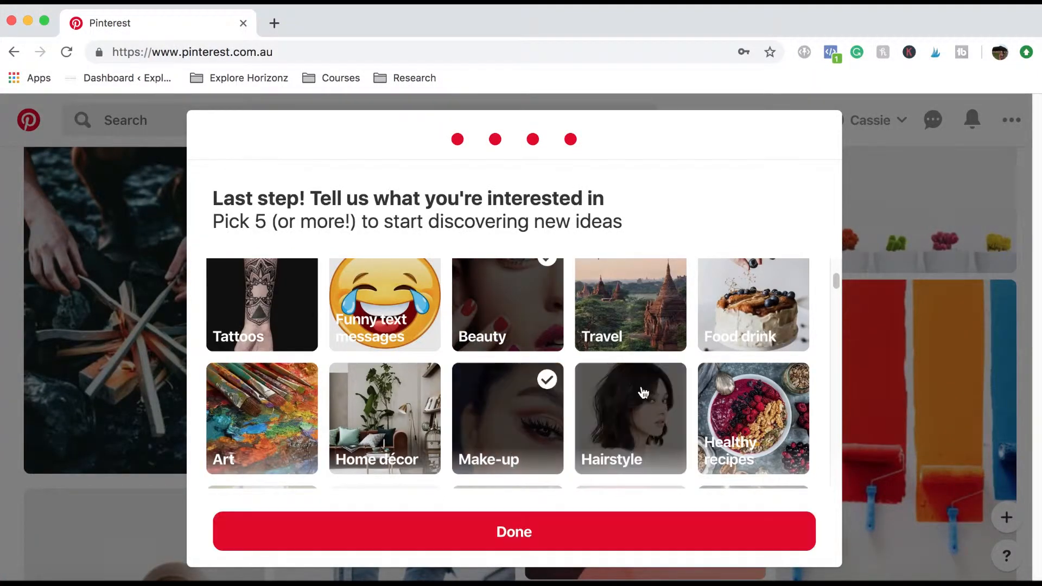
left_click(635, 414)
scroll(634, 411, "down", 3)
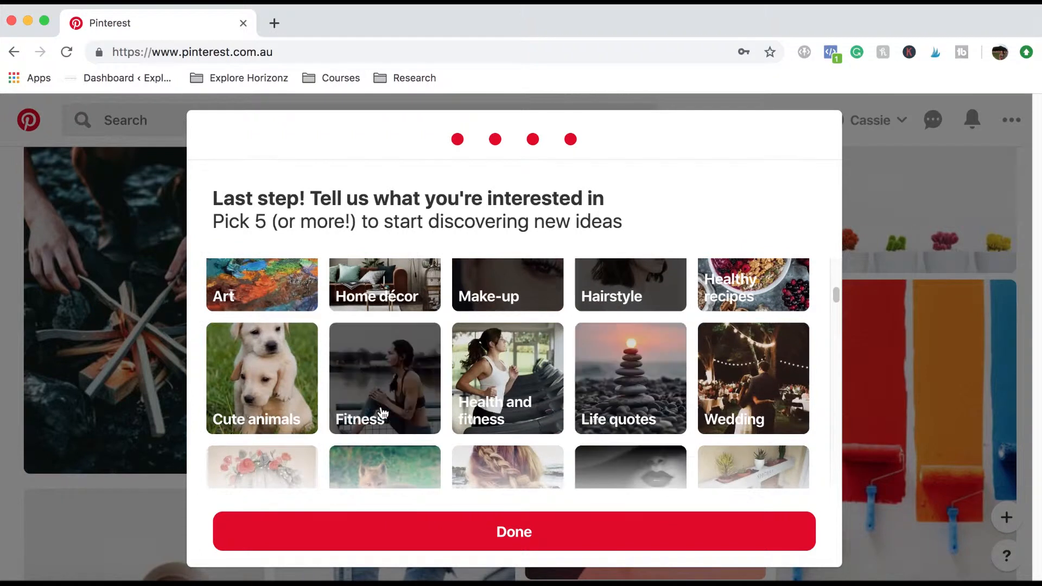
scroll(297, 334, "down", 15)
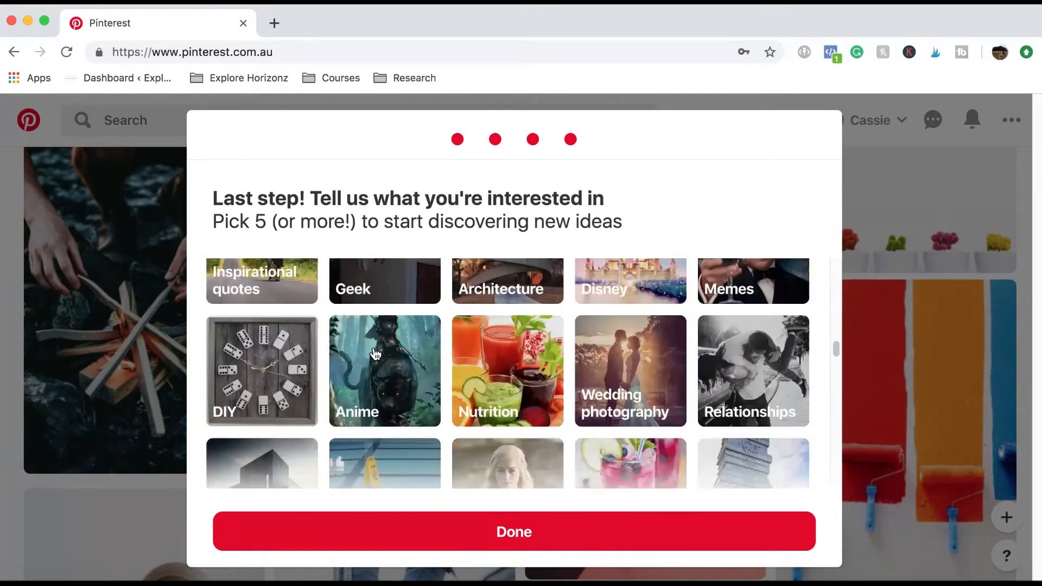
scroll(379, 354, "down", 10)
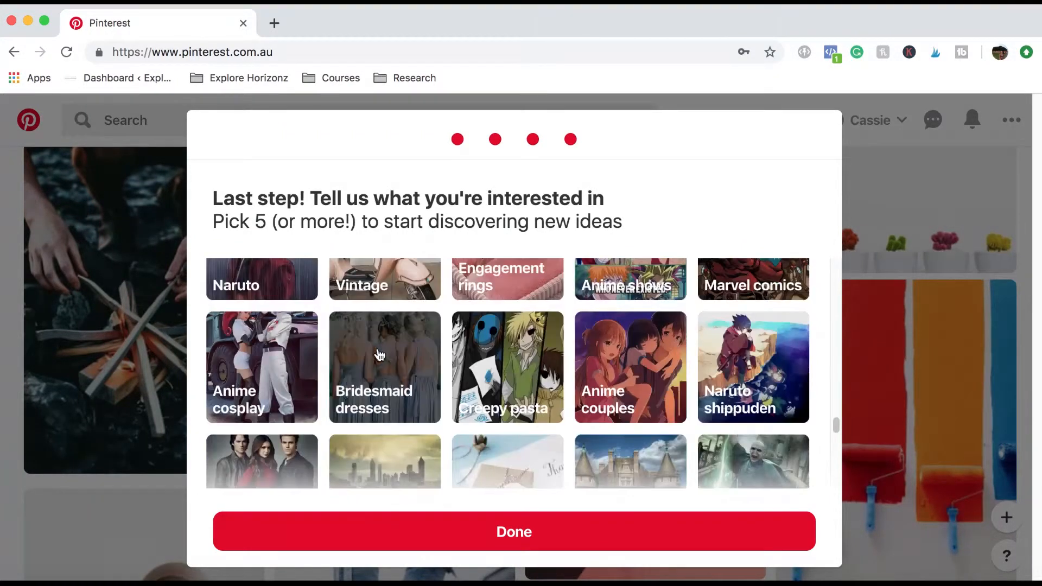
scroll(490, 375, "down", 3)
left_click(467, 533)
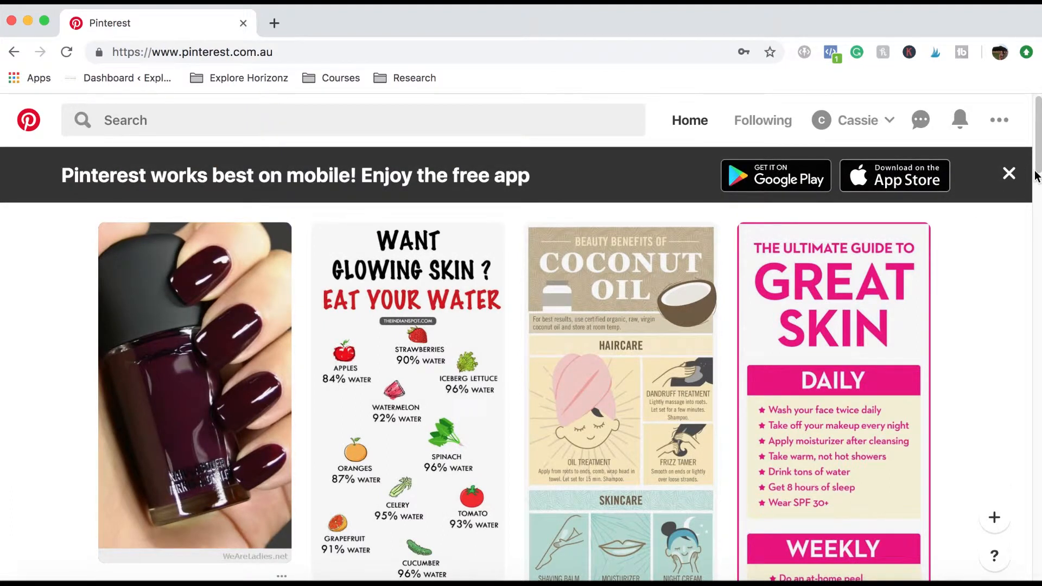
Close the mobile-app banner and go to Edit settings from the account menu
left_click(1009, 174)
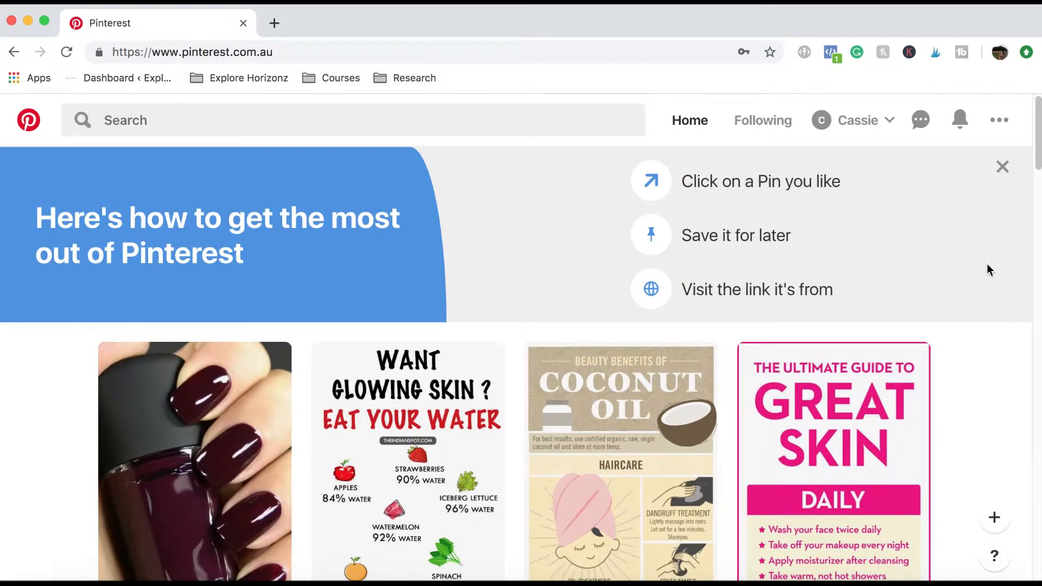
left_click(996, 121)
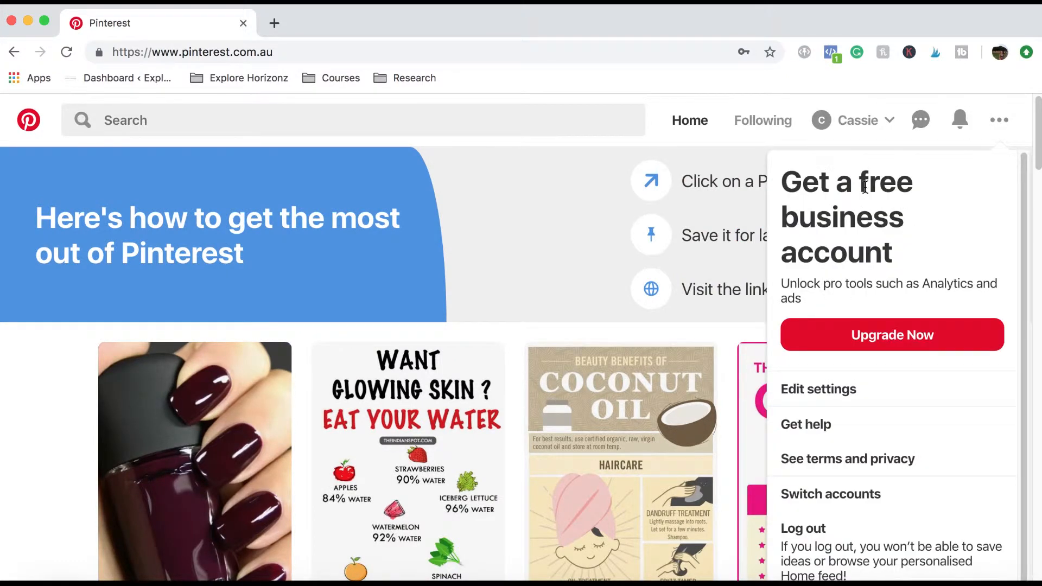
left_click(833, 392)
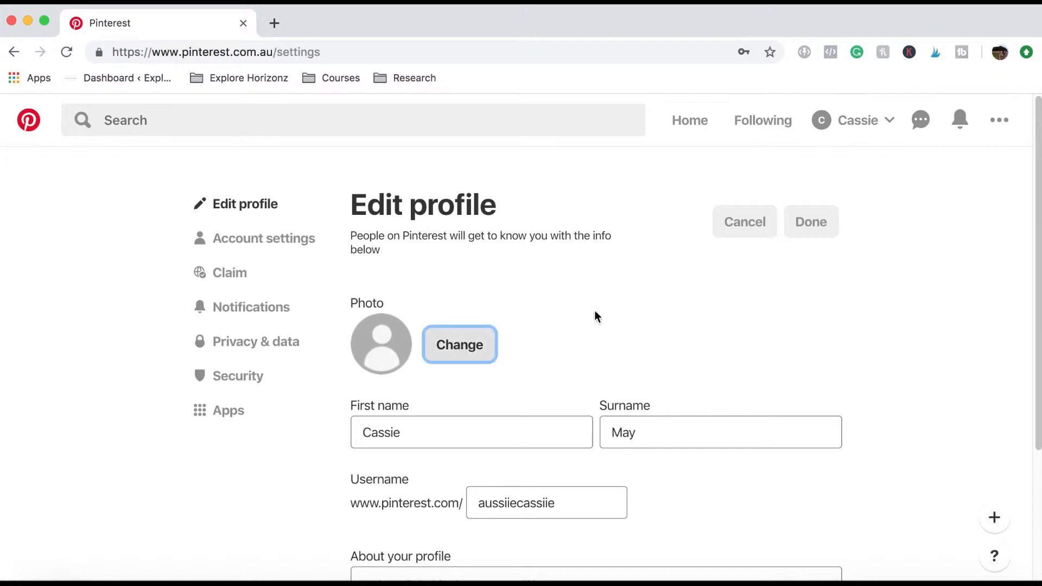
Set the profile description to "All things Make-up and beauty."
scroll(624, 320, "down", 3)
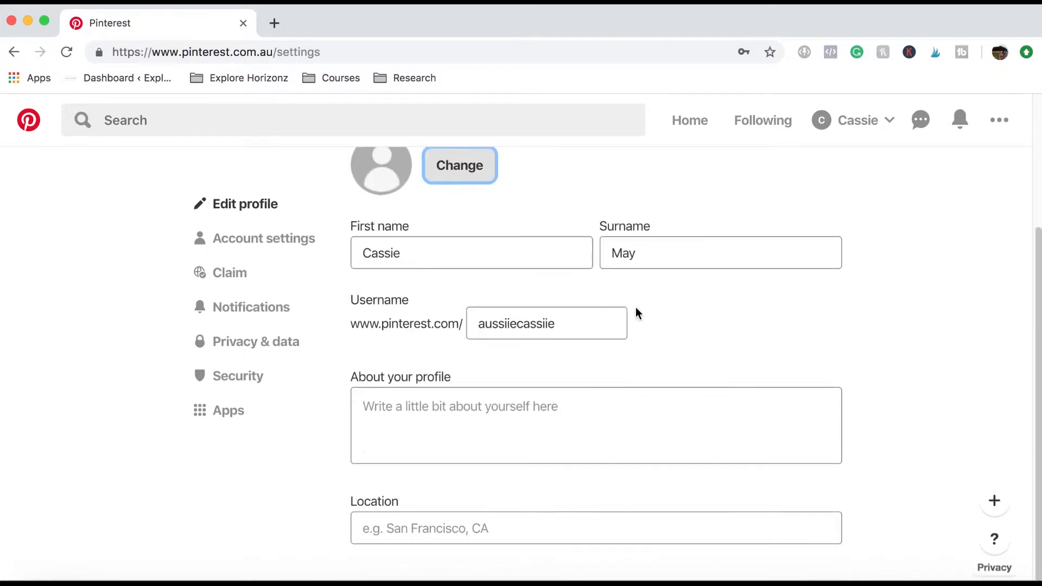
left_click(438, 407)
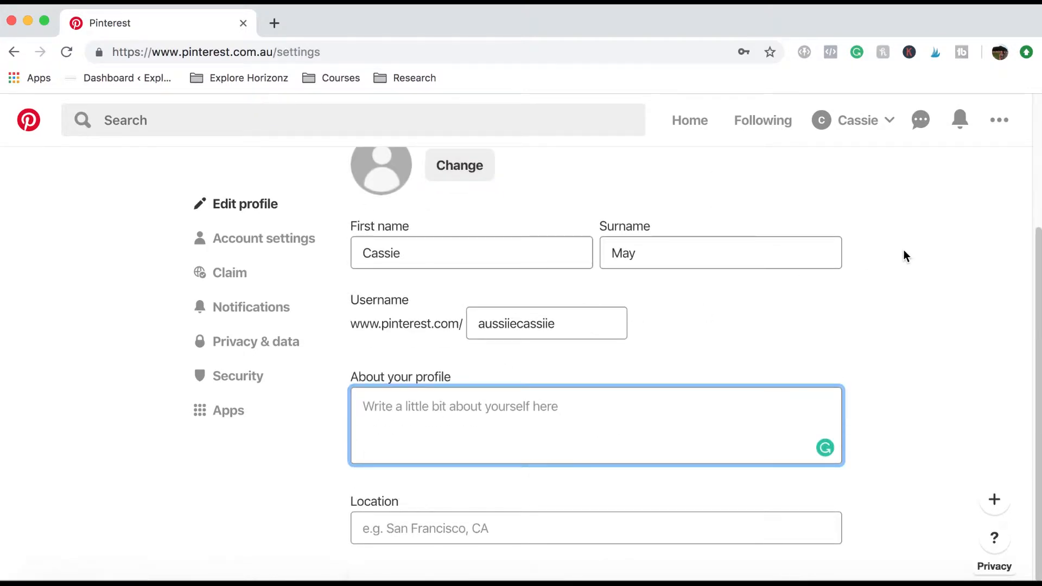
type("All things Make")
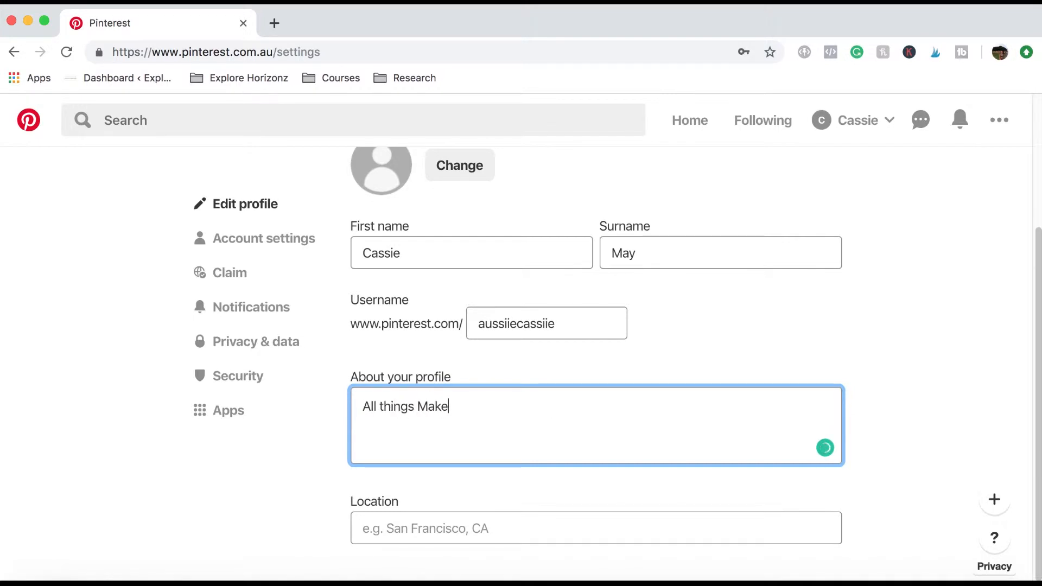
type("-up and beauty.")
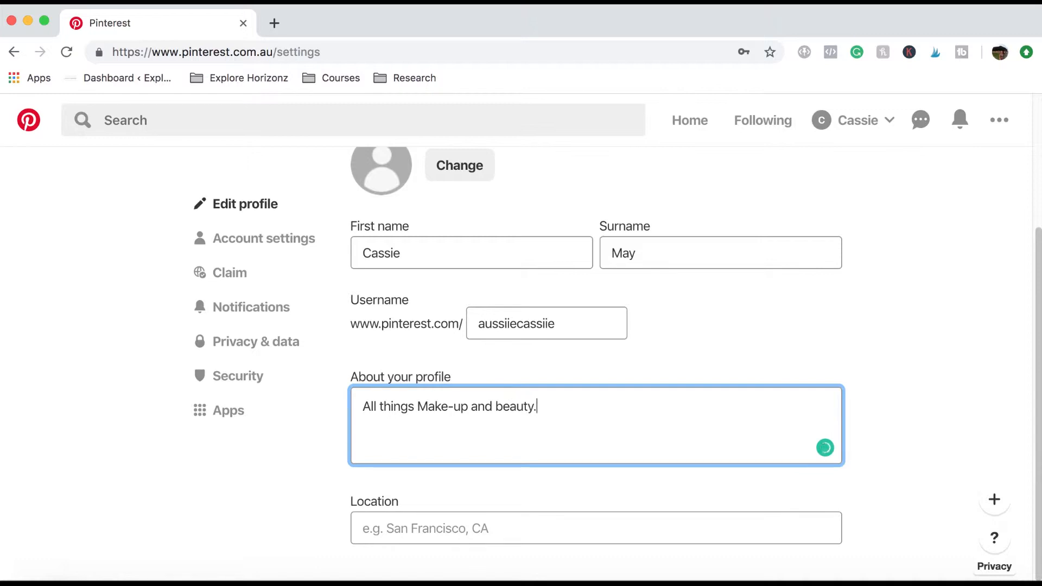
type(" Create a")
key("BackSpace")
key("BackSpace")
key("BackSpace")
Replace the username with a makeup-themed handle and open the Claim website settings
left_click_drag(558, 320, 465, 320)
type("cassmakeup")
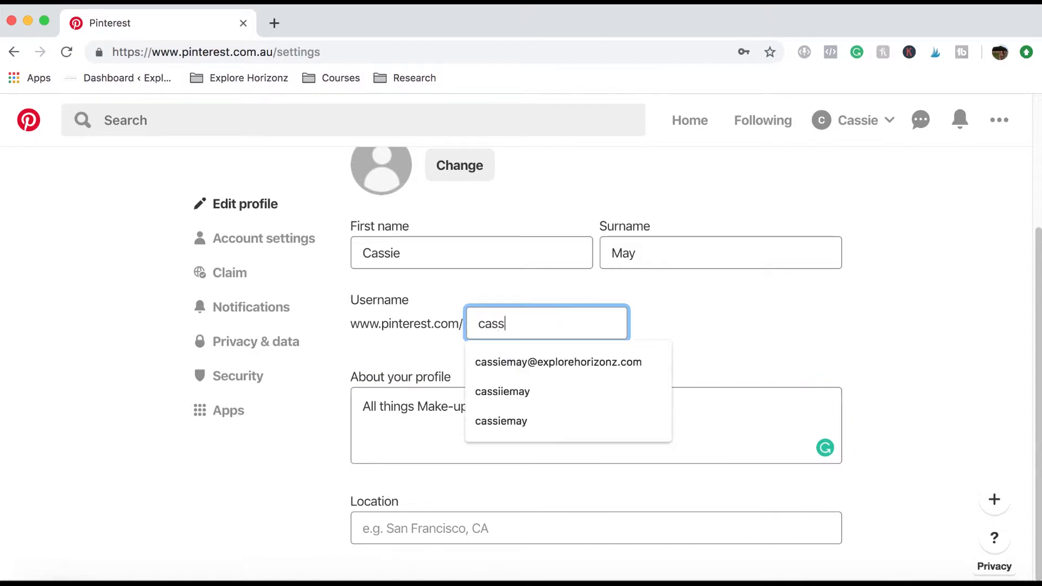
left_click(692, 321)
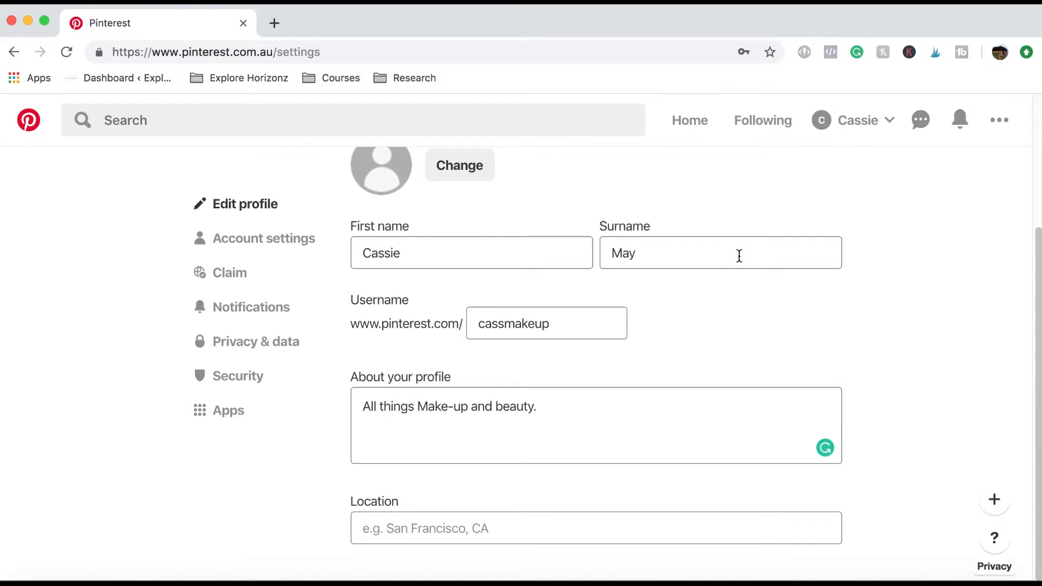
scroll(648, 277, "up", 1)
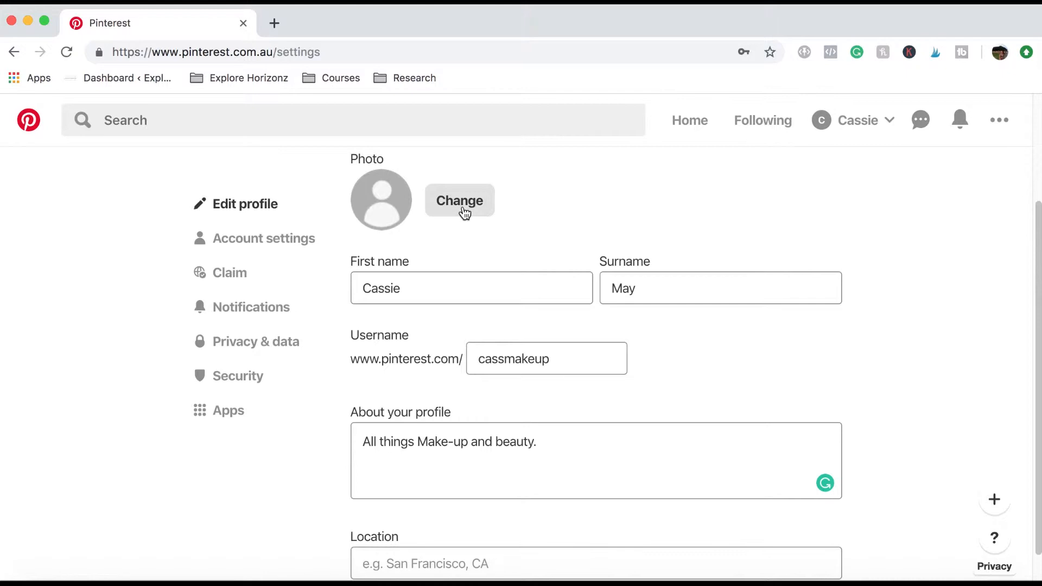
scroll(488, 214, "down", 1)
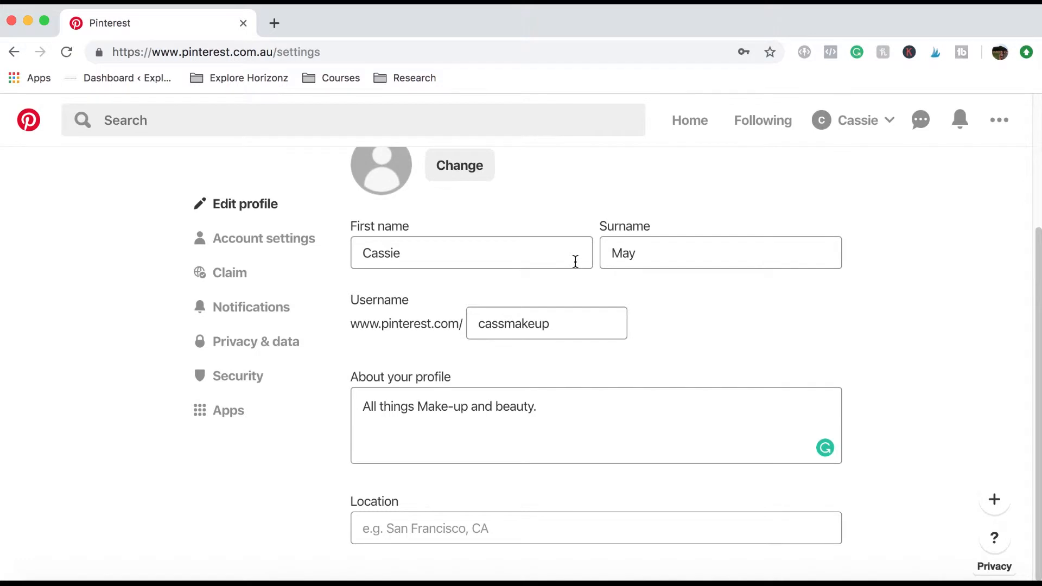
scroll(576, 262, "up", 5)
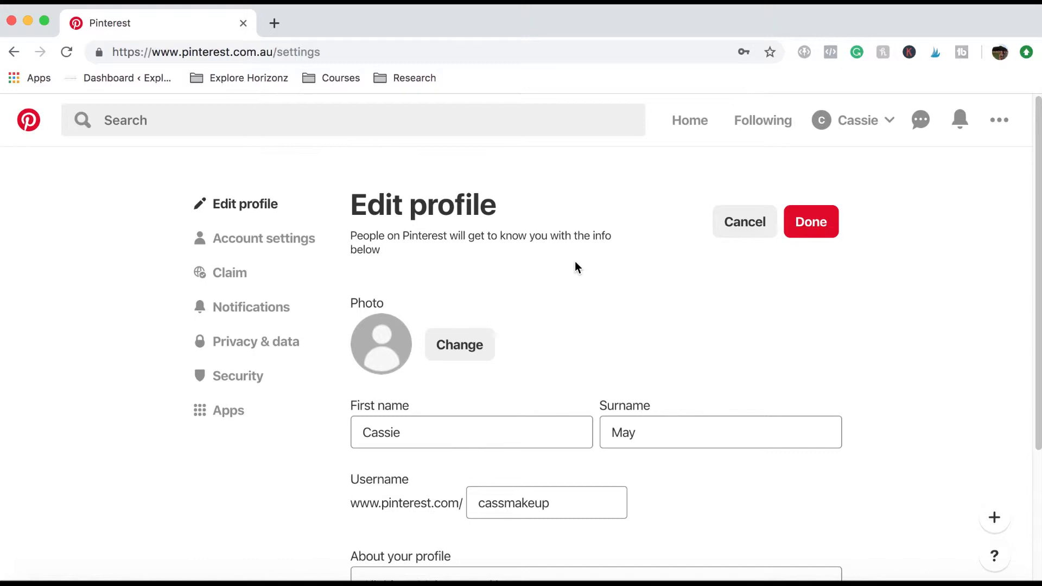
scroll(578, 260, "down", 5)
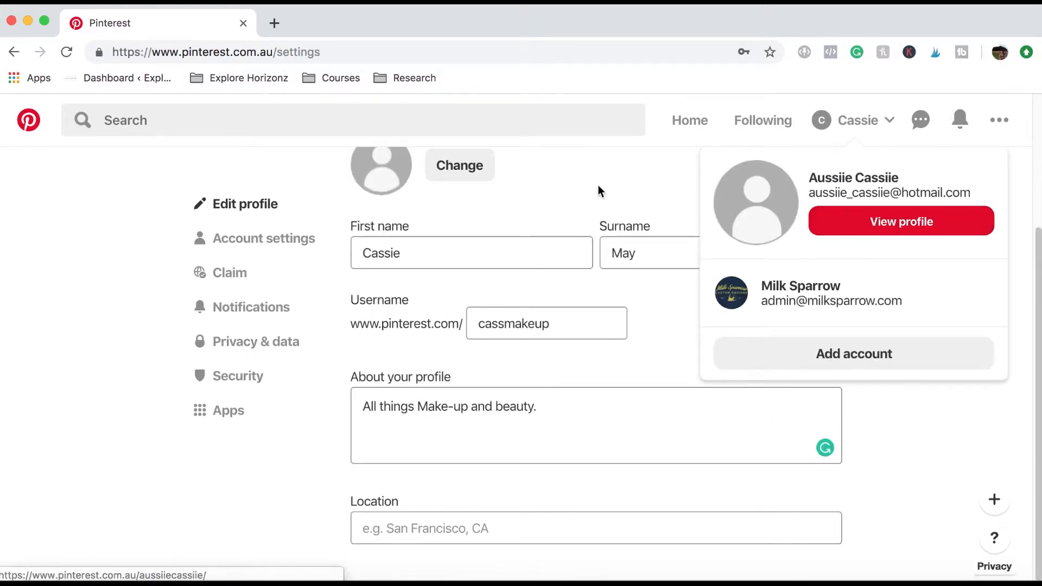
left_click(232, 277)
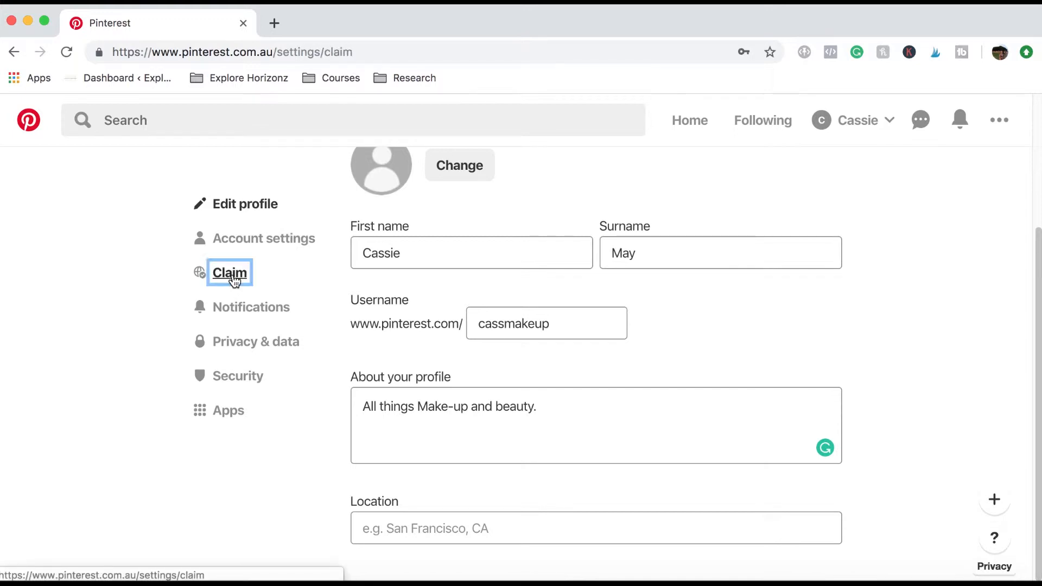
Enter cassiemakeup.com as the website to claim
left_click(578, 271)
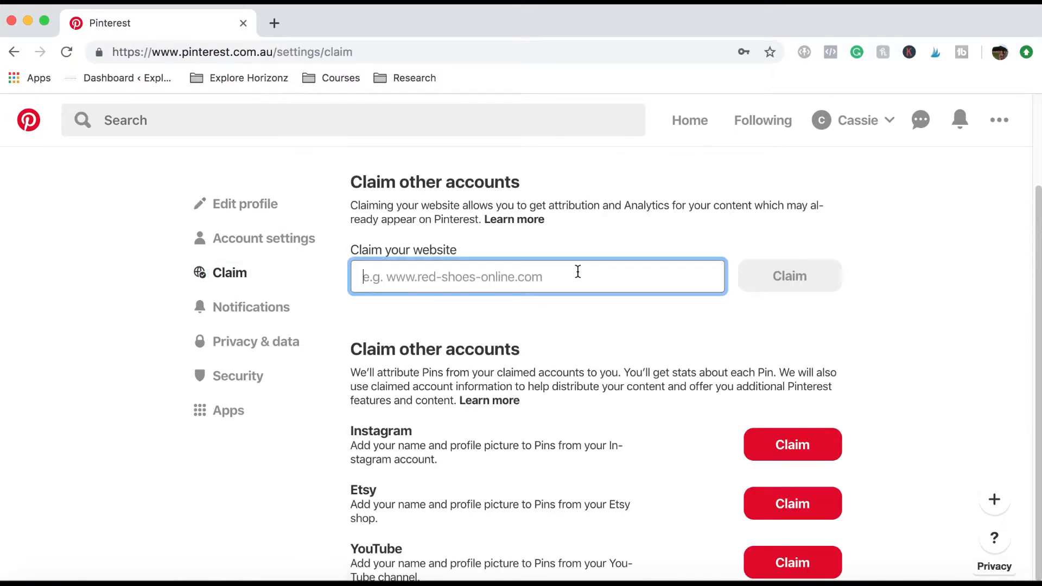
type("explorehoriz")
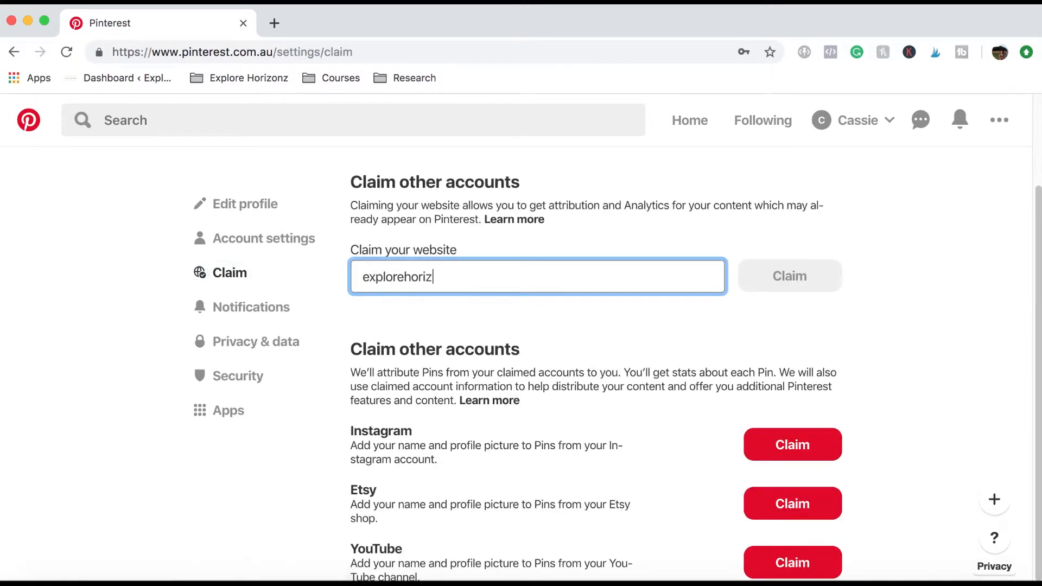
key("BackSpace")
key("BackSpace")
key("BackSpace")
key("BackSpace")
key("BackSpace")
key("BackSpace")
key("BackSpace")
key("BackSpace")
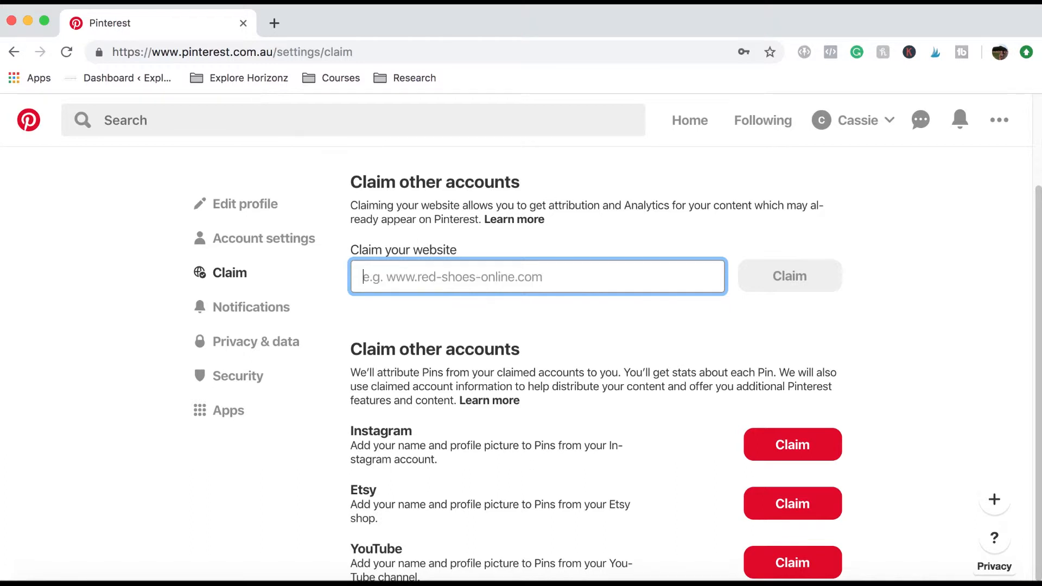
type("cassie")
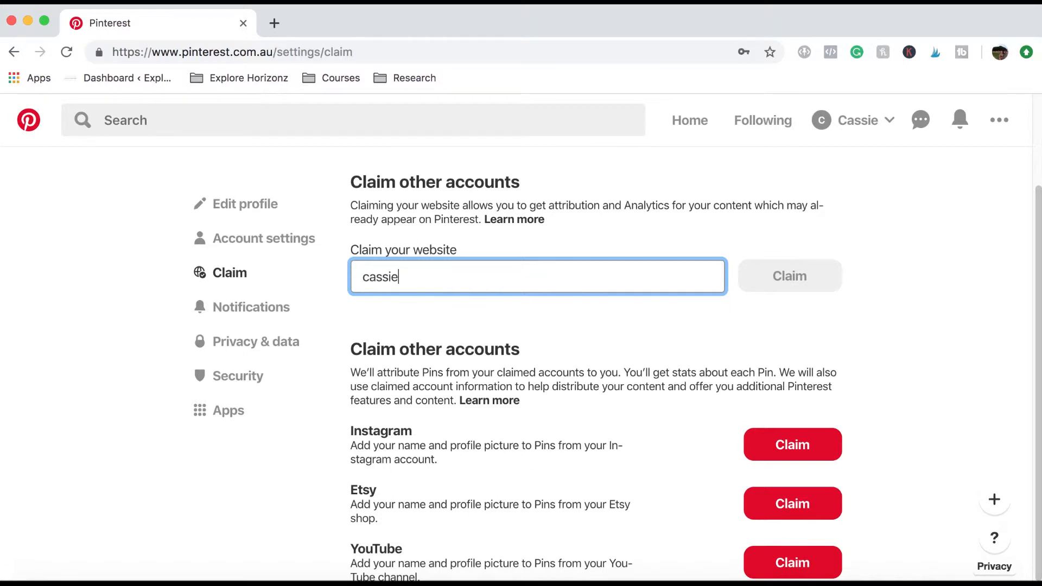
type("makeup.com")
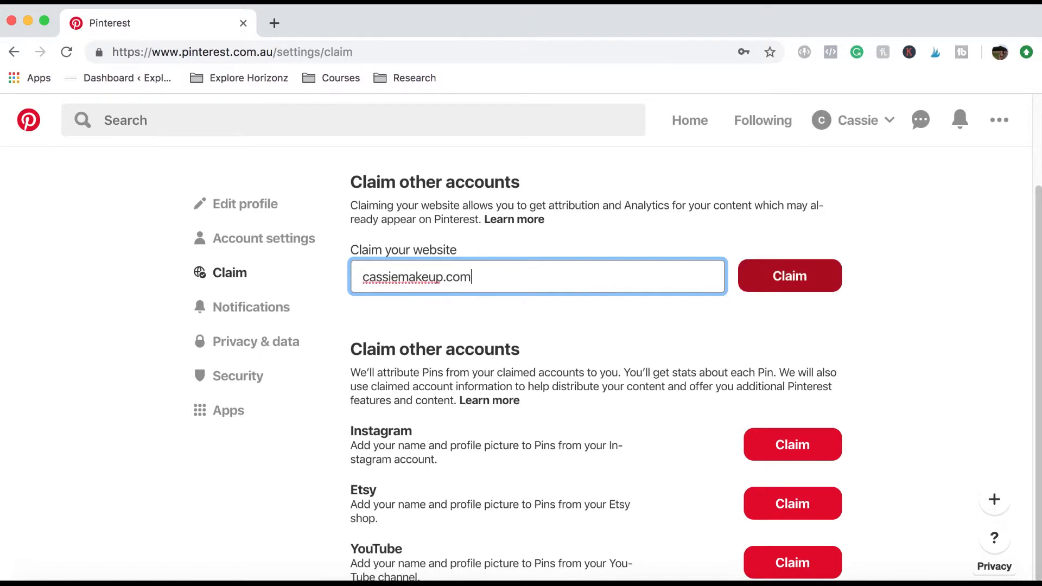
left_click(773, 278)
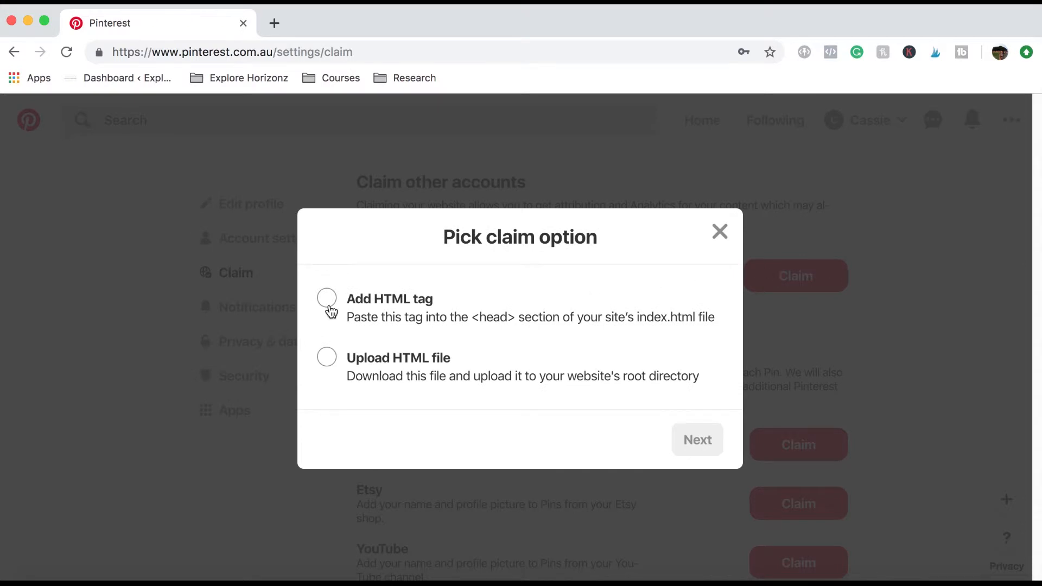
Choose HTML-tag verification, copy the meta tag and submit the claim for review
left_click(327, 305)
left_click_drag(626, 327, 318, 301)
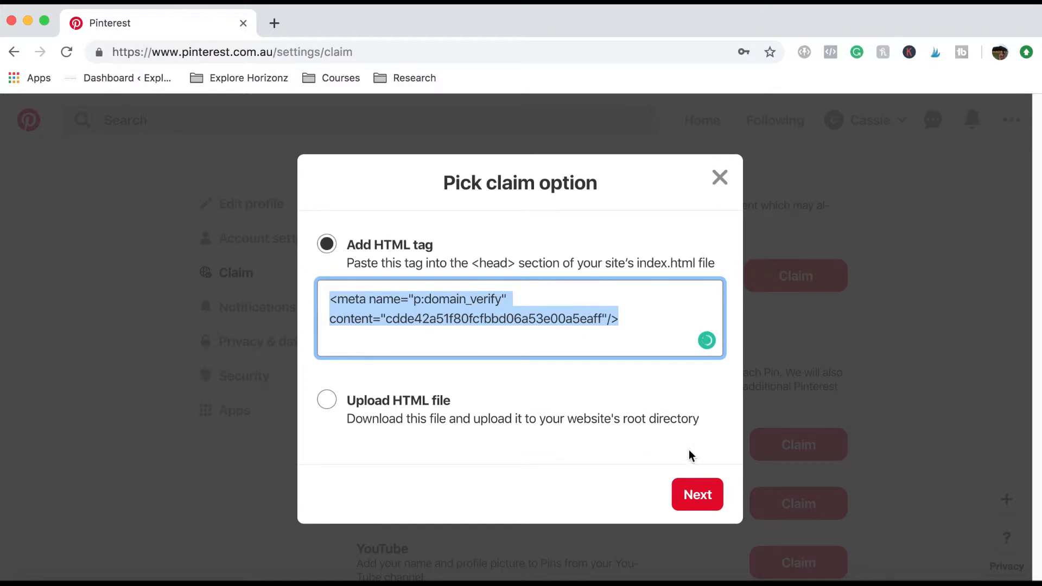
left_click(689, 495)
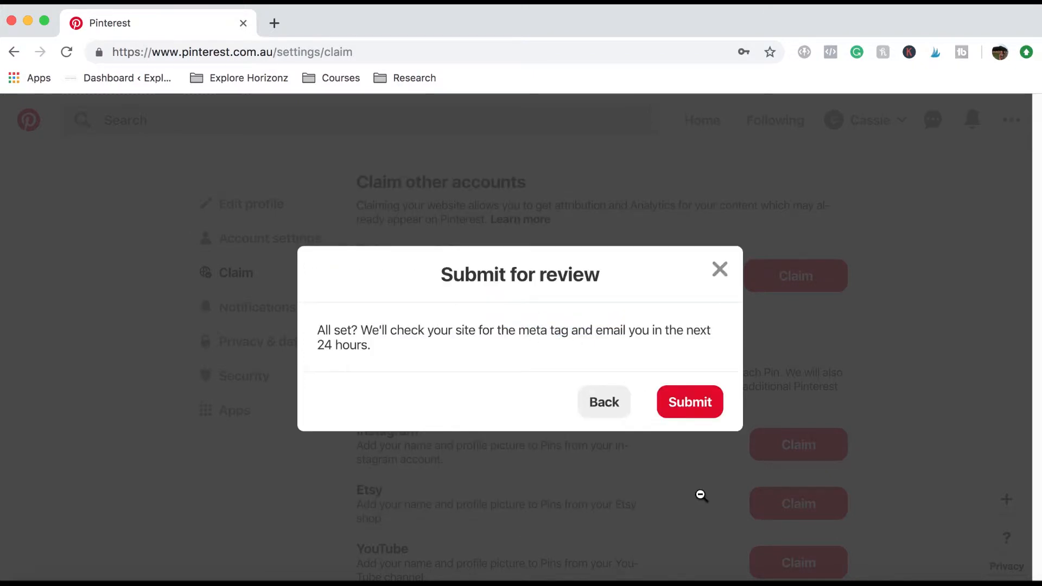
left_click(688, 404)
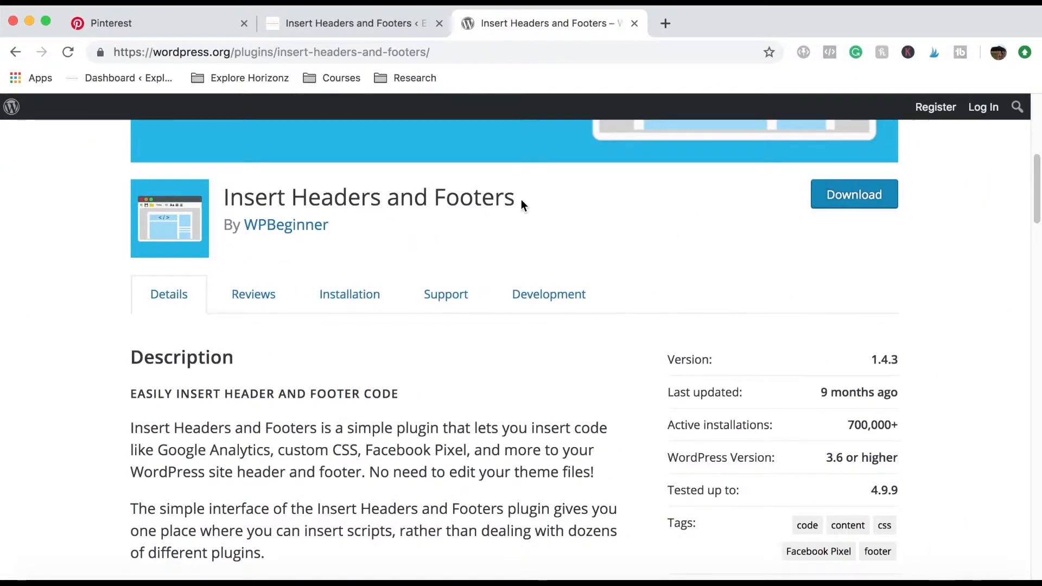
Check the Pinterest meta tag in Insert Headers and Footers' header scripts, then visit the live site
left_click_drag(522, 199, 222, 199)
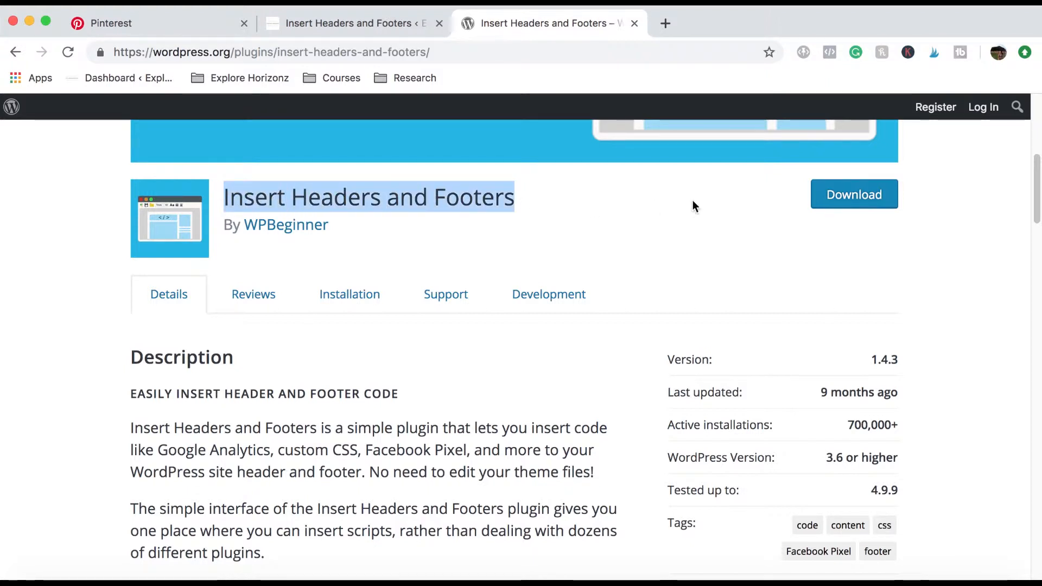
left_click(623, 199)
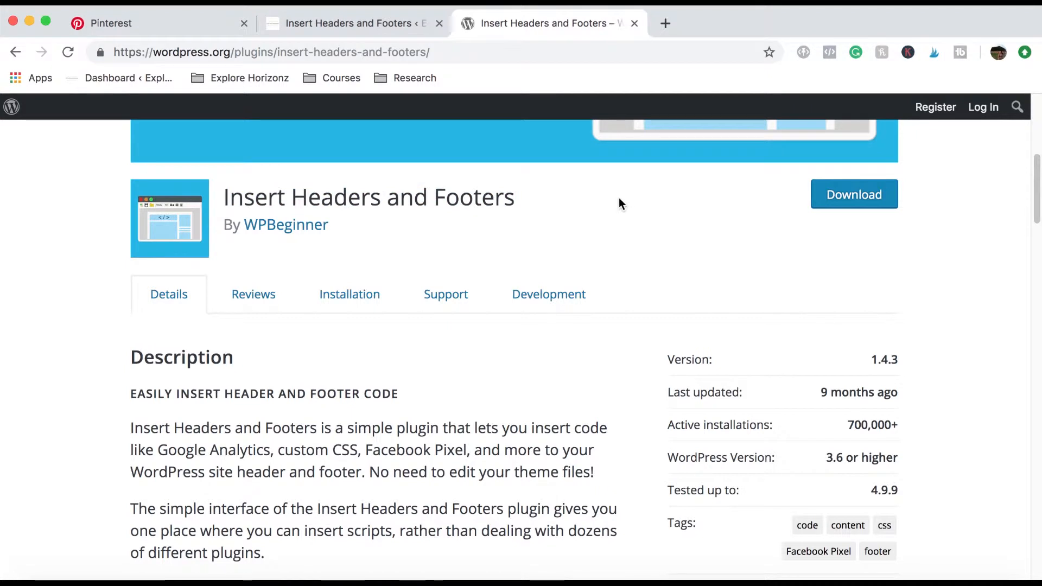
scroll(706, 190, "up", 5)
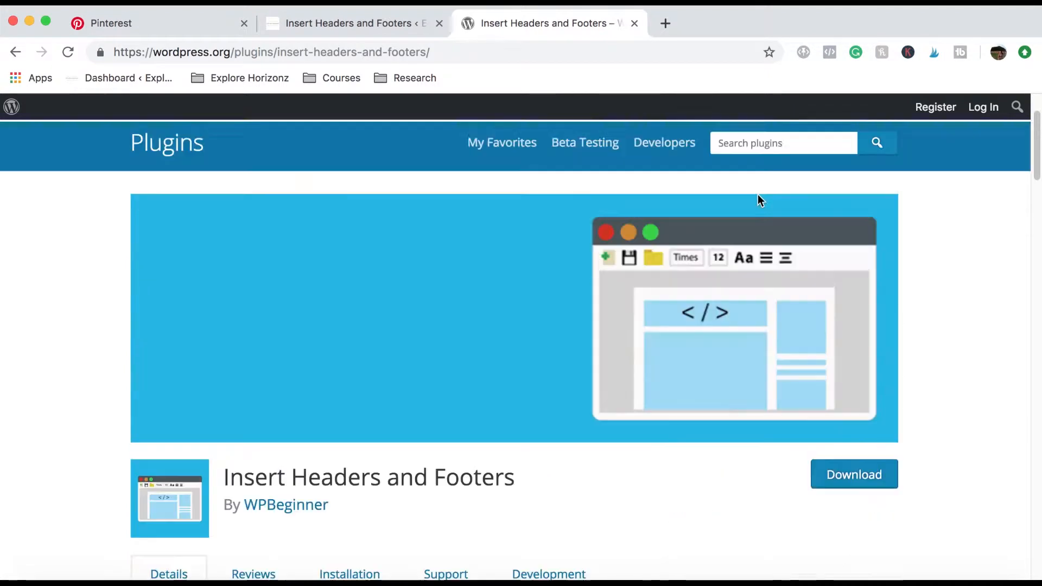
left_click(332, 23)
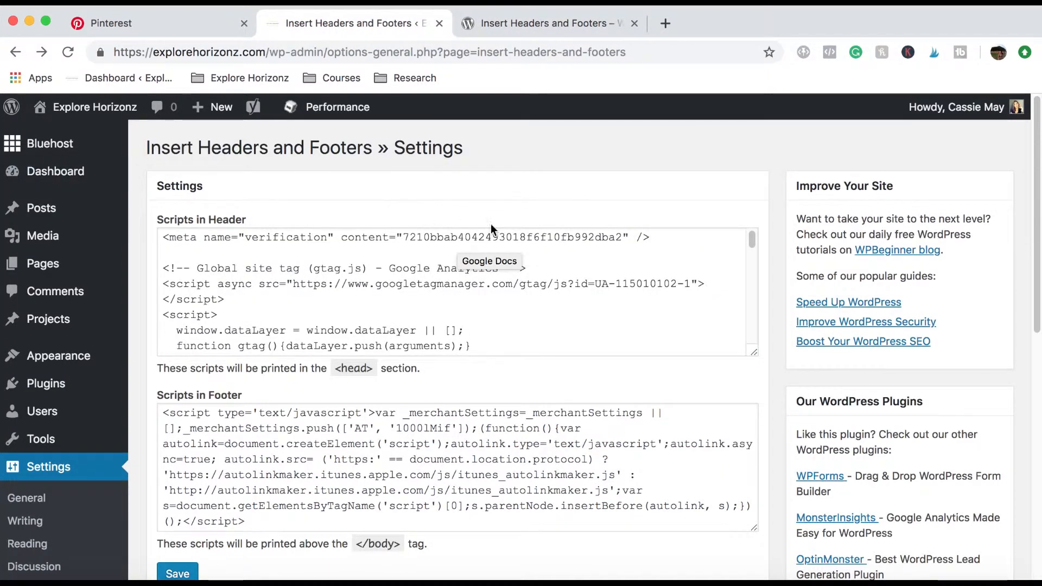
left_click_drag(540, 238, 162, 237)
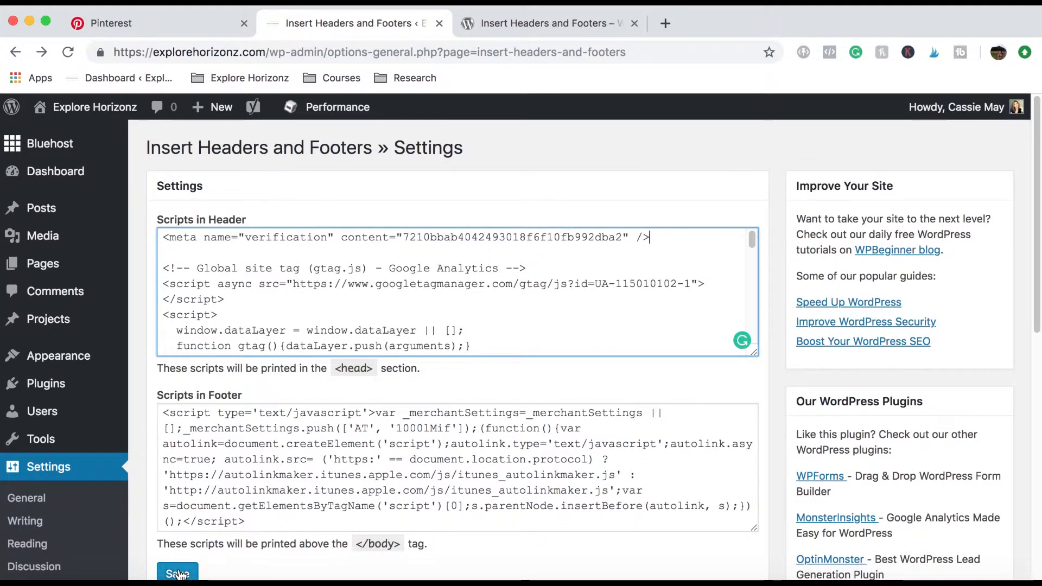
left_click(84, 138)
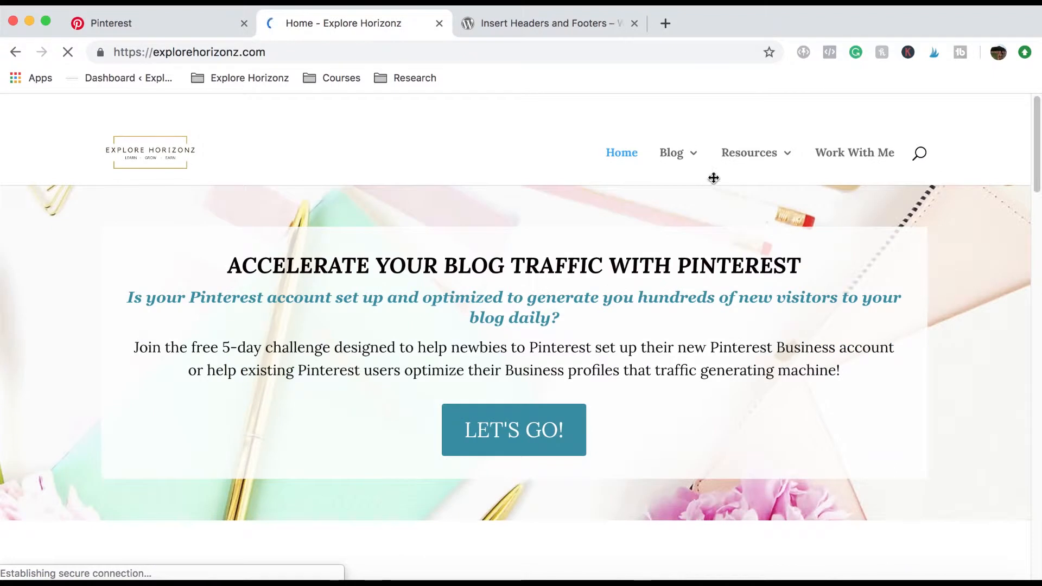
Open the Explore Horizonz homepage's HTML source in Chrome
left_click(633, 23)
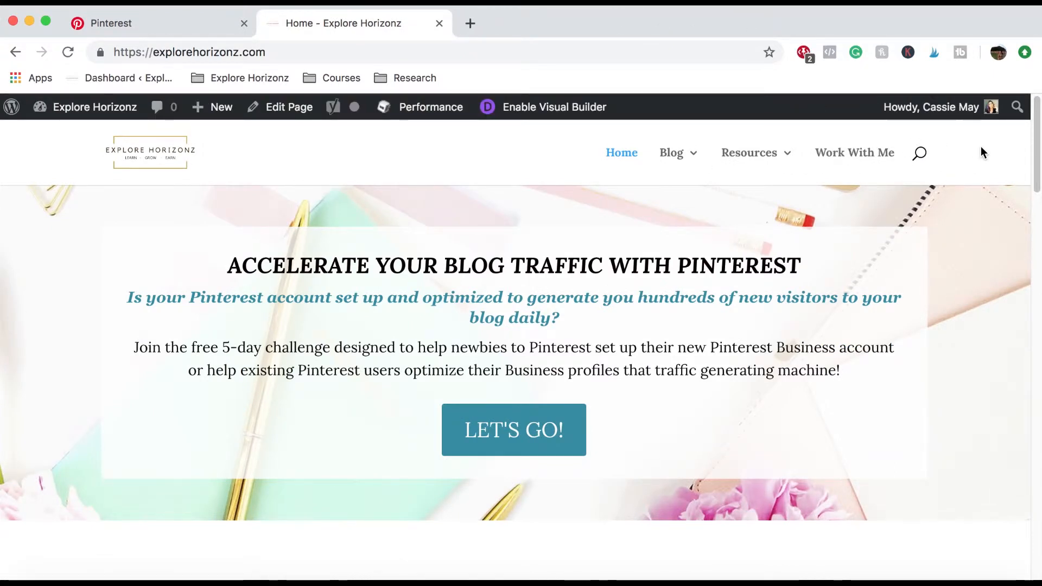
right_click(982, 146)
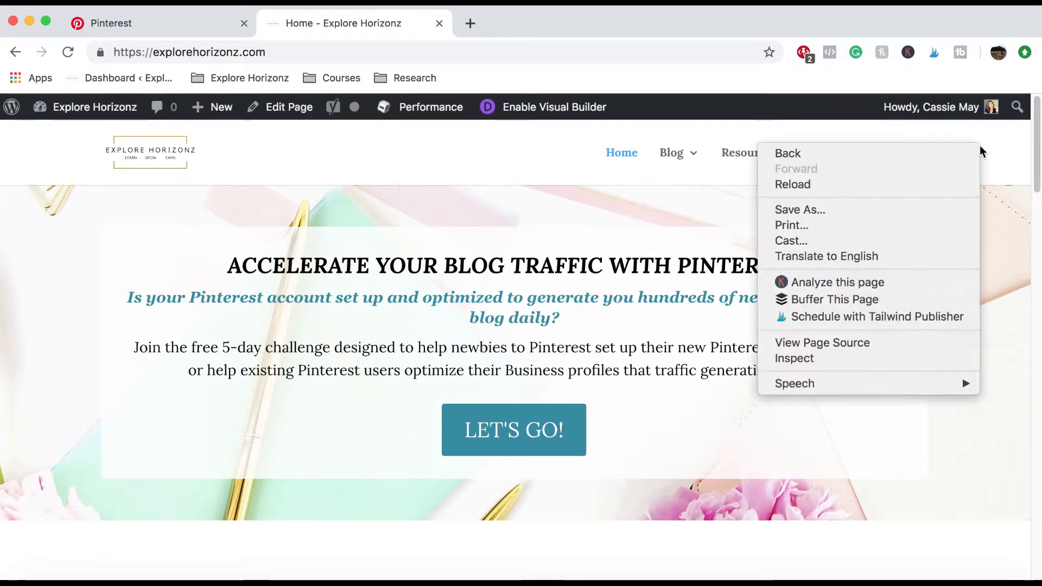
left_click(862, 345)
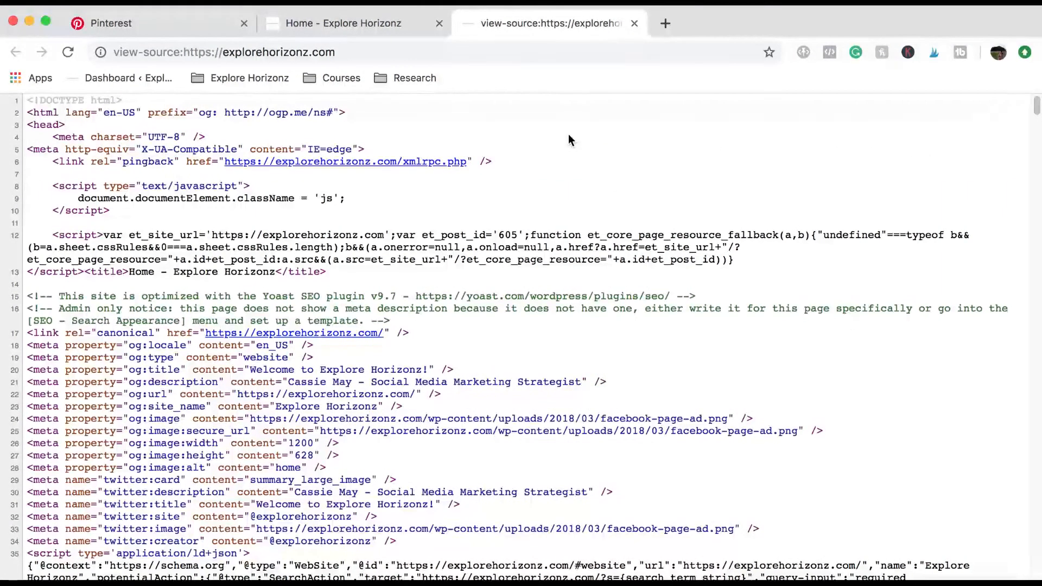
scroll(223, 165, "down", 5)
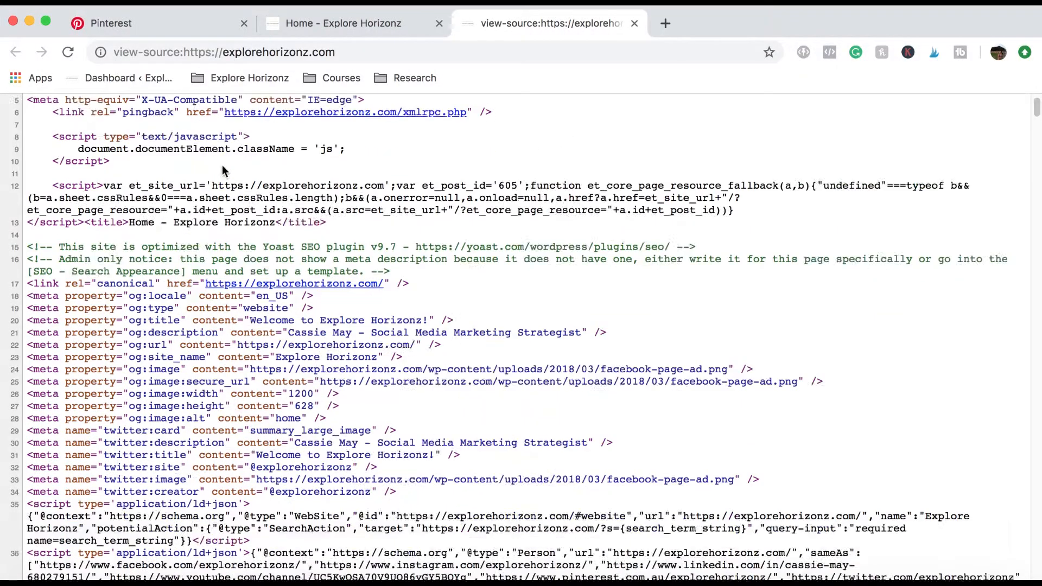
scroll(459, 193, "down", 12)
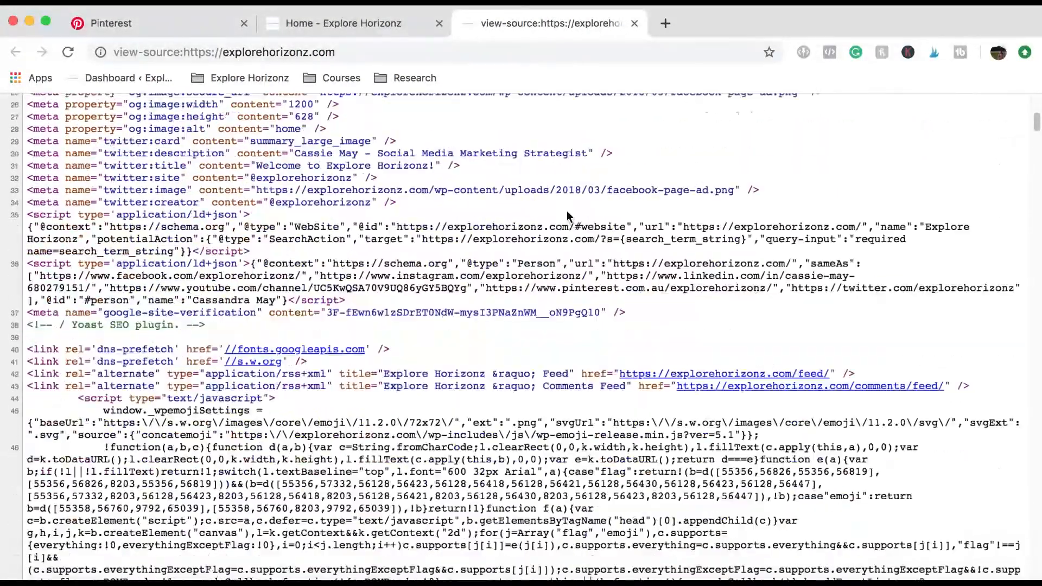
scroll(518, 210, "down", 12)
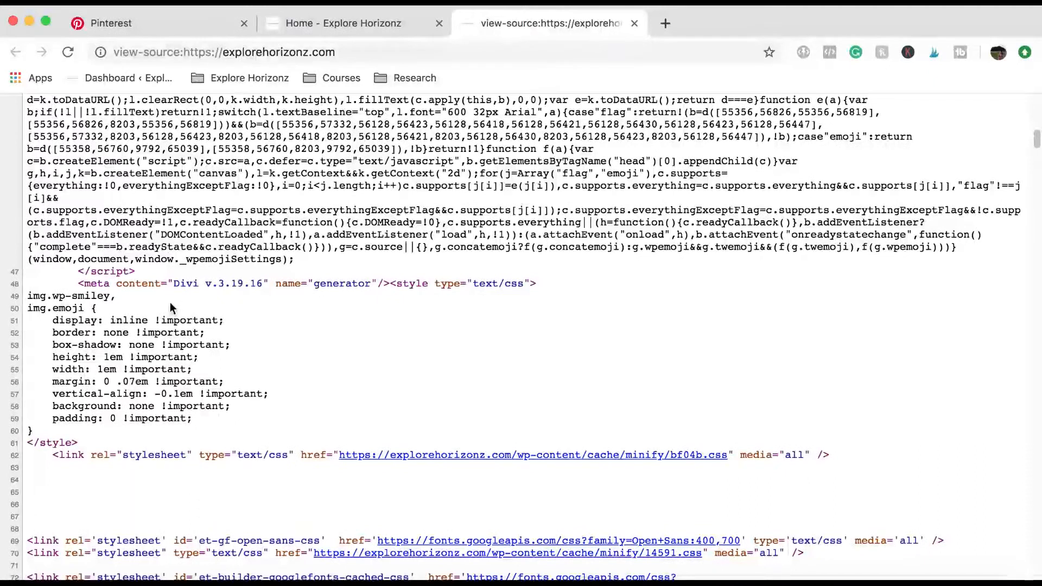
scroll(187, 296, "down", 4)
scroll(187, 293, "down", 6)
scroll(255, 271, "down", 5)
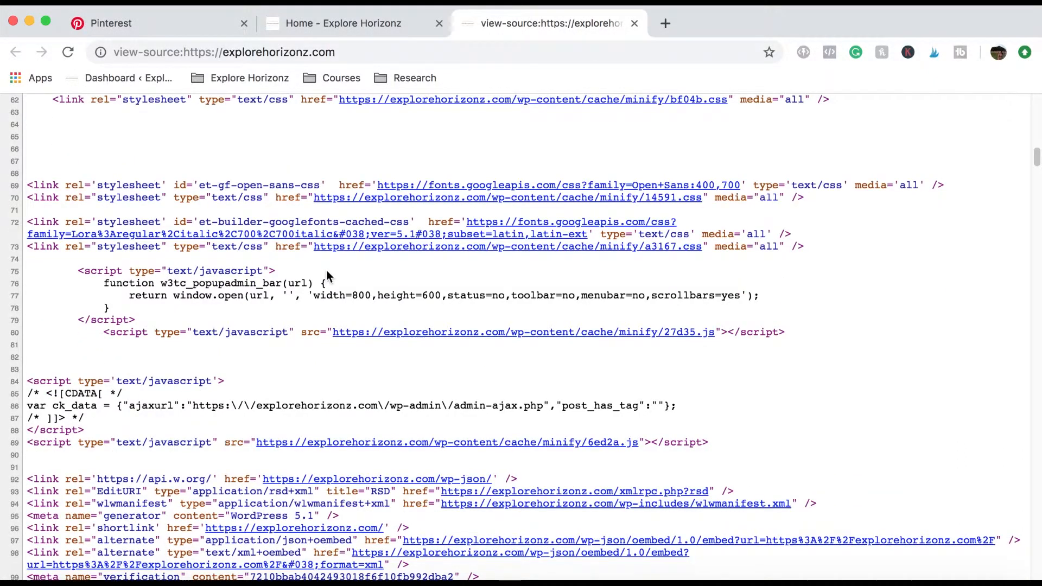
Search the source for 'verifica' to locate the verification meta tag on line 99
key("super+f")
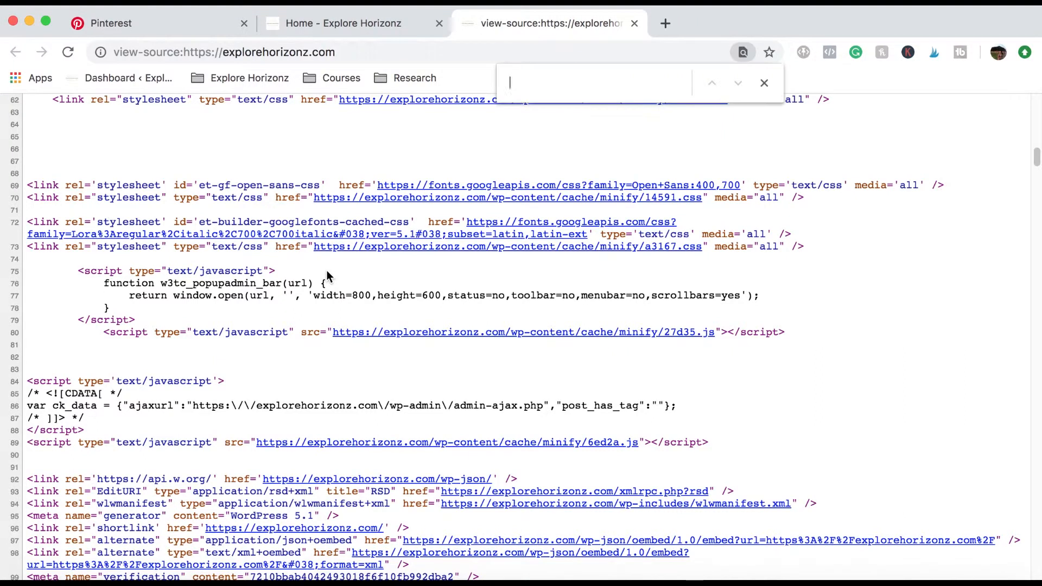
type("meta")
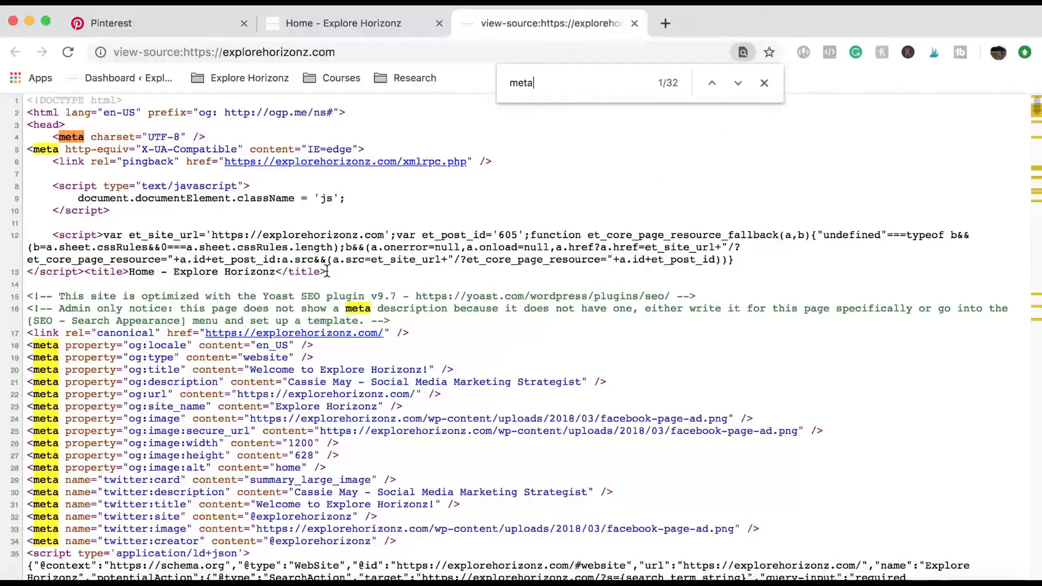
type(" name")
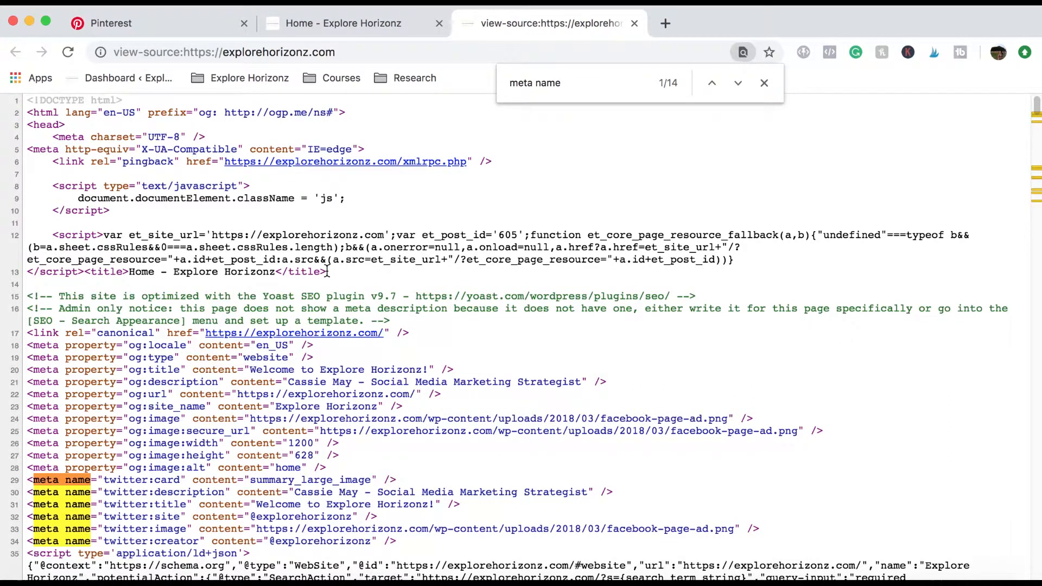
key("BackSpace")
key("BackSpace")
key("BackSpace")
key("BackSpace")
key("BackSpace")
key("BackSpace")
key("BackSpace")
key("BackSpace")
key("BackSpace")
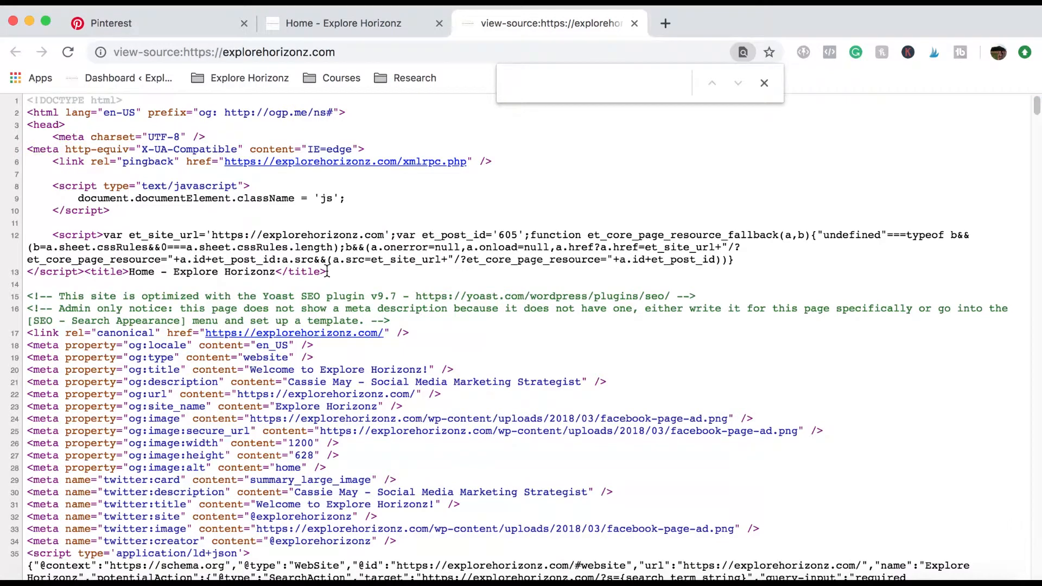
type("verif")
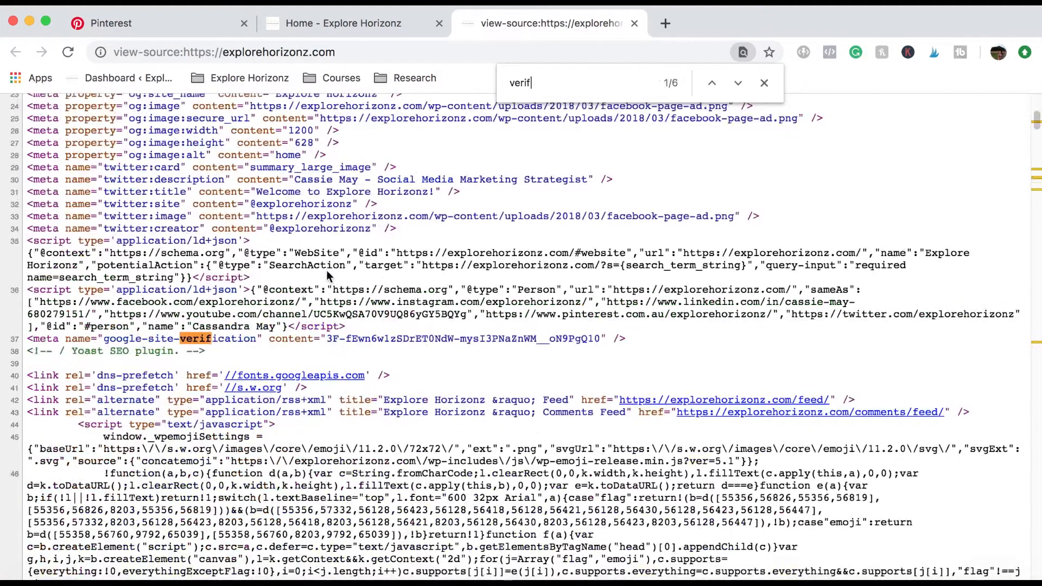
type("ica")
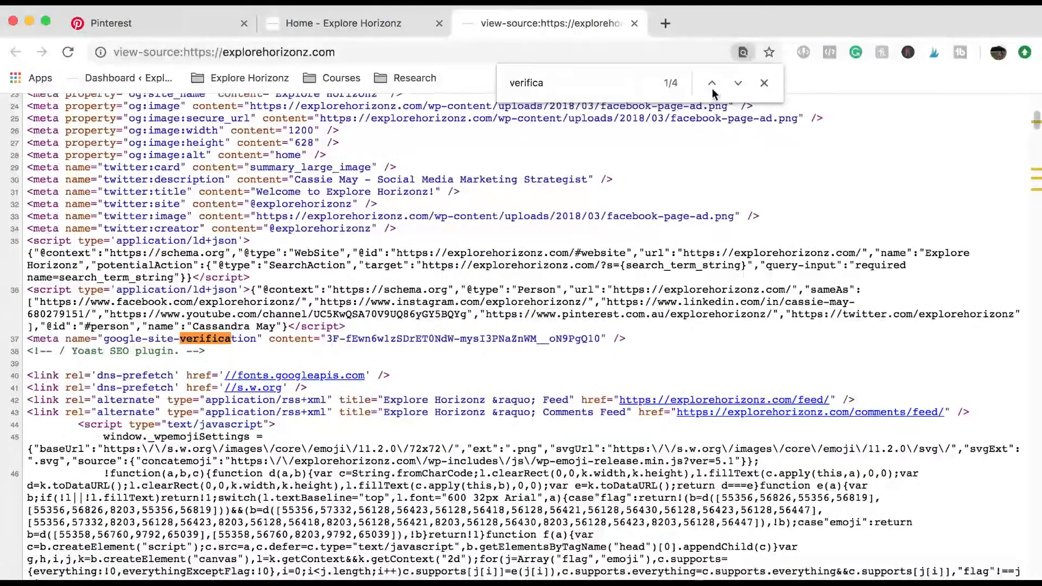
left_click(737, 84)
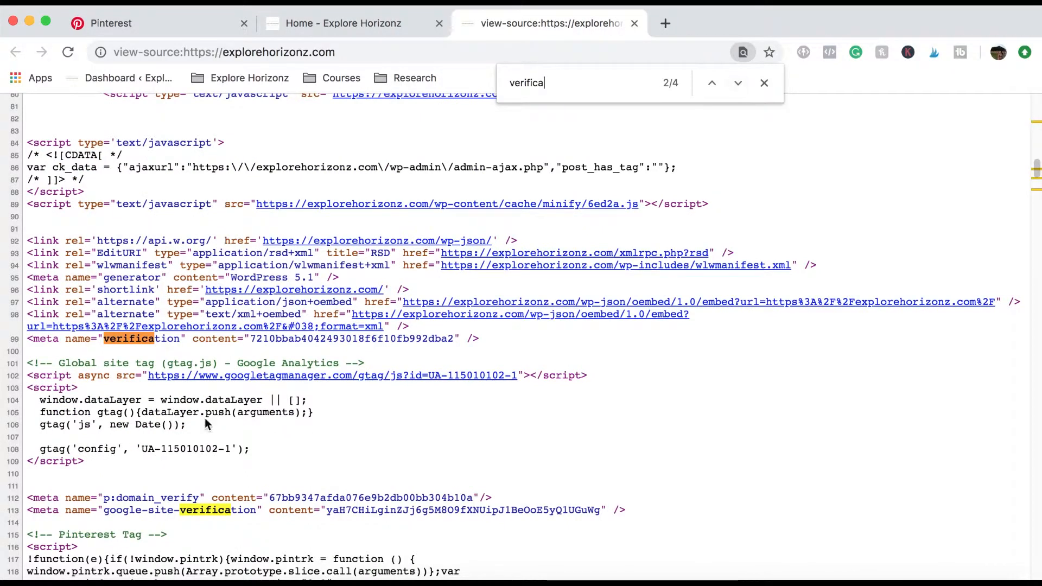
left_click_drag(530, 342, 27, 339)
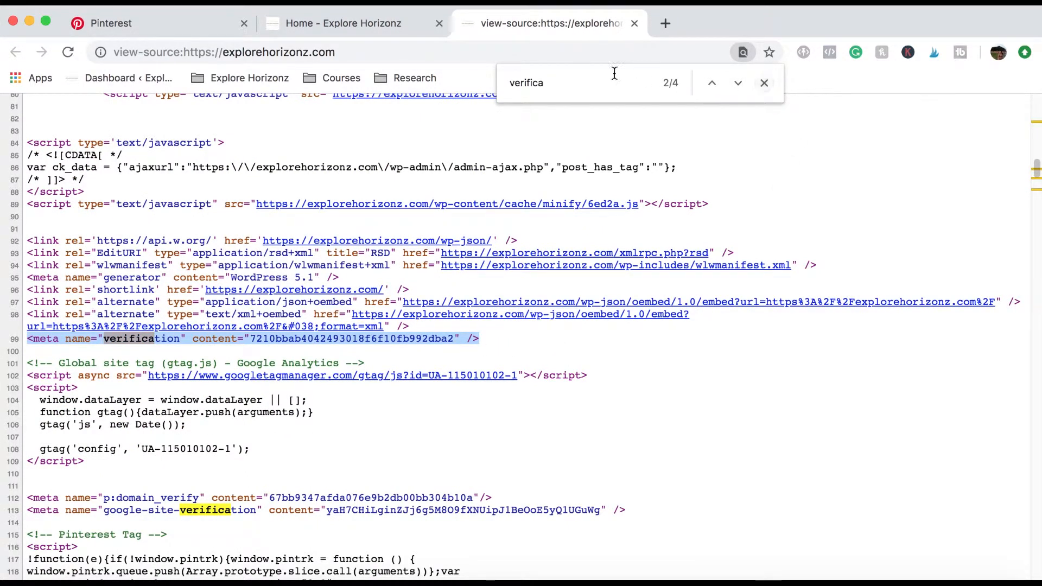
left_click_drag(585, 82, 439, 81)
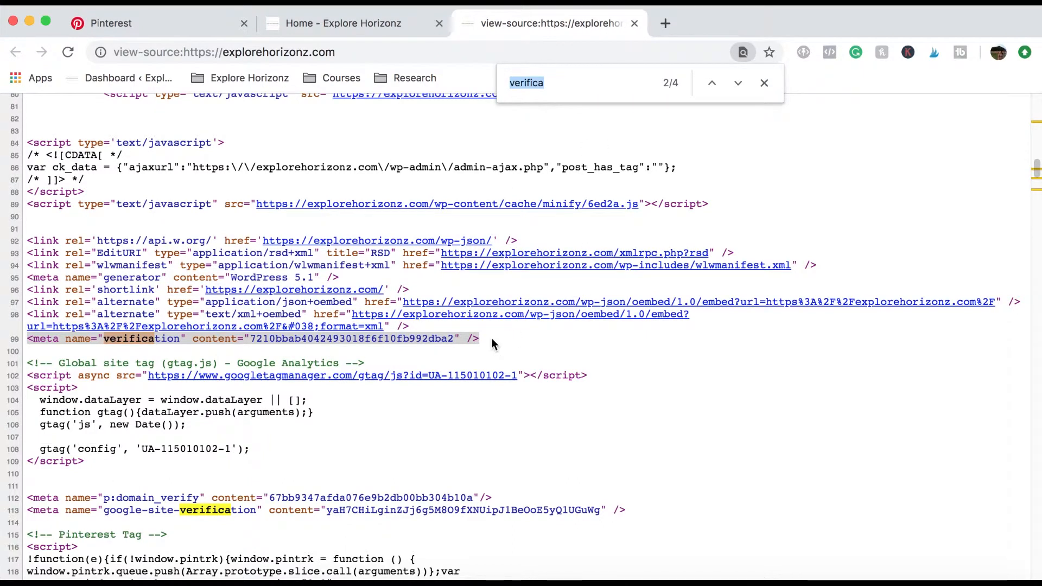
left_click(628, 84)
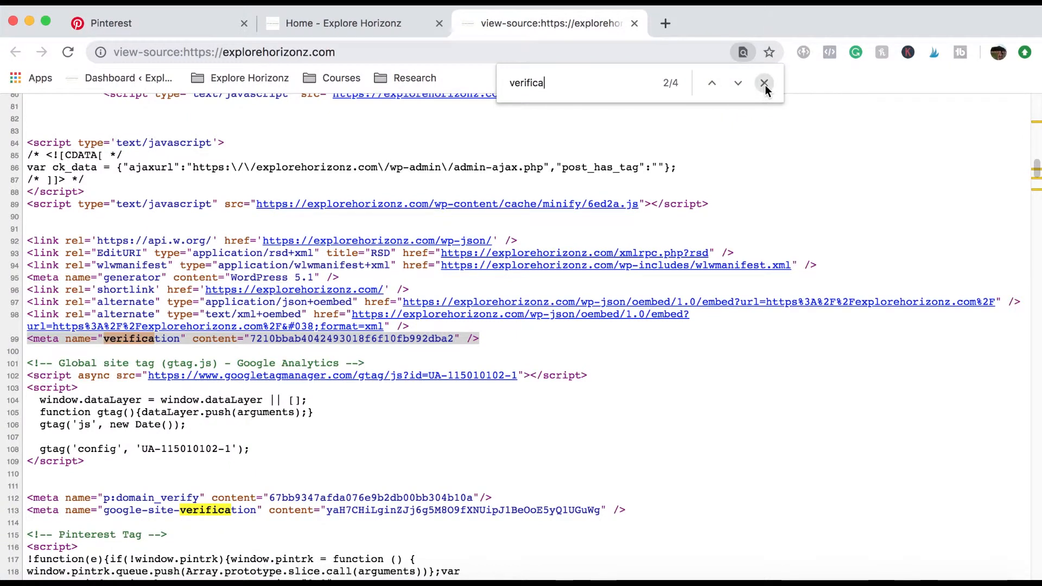
left_click(160, 30)
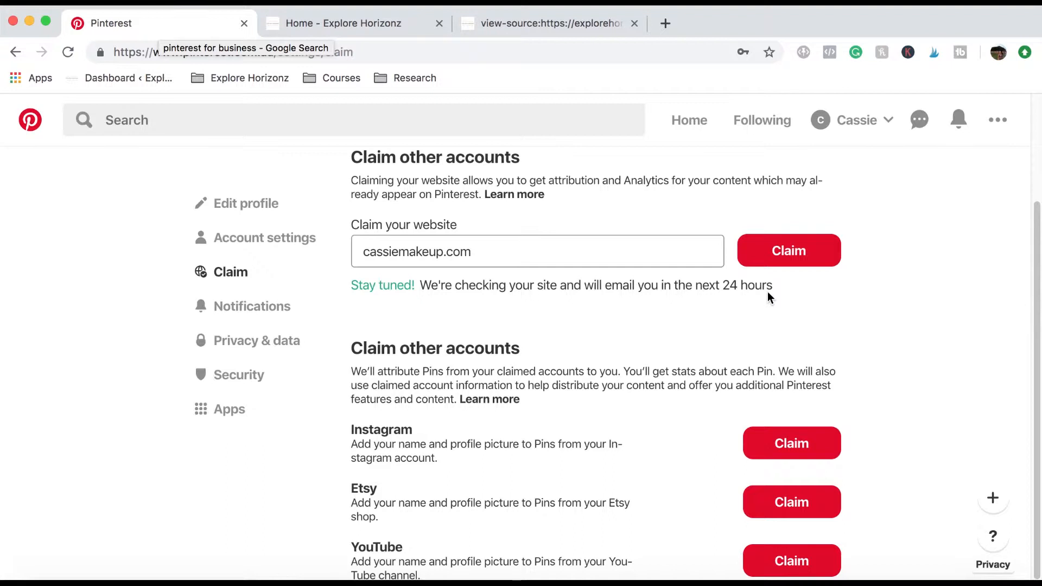
Upgrade to a free business account through the account menu's Upgrade Now offer
left_click_drag(774, 288, 349, 252)
left_click(723, 230)
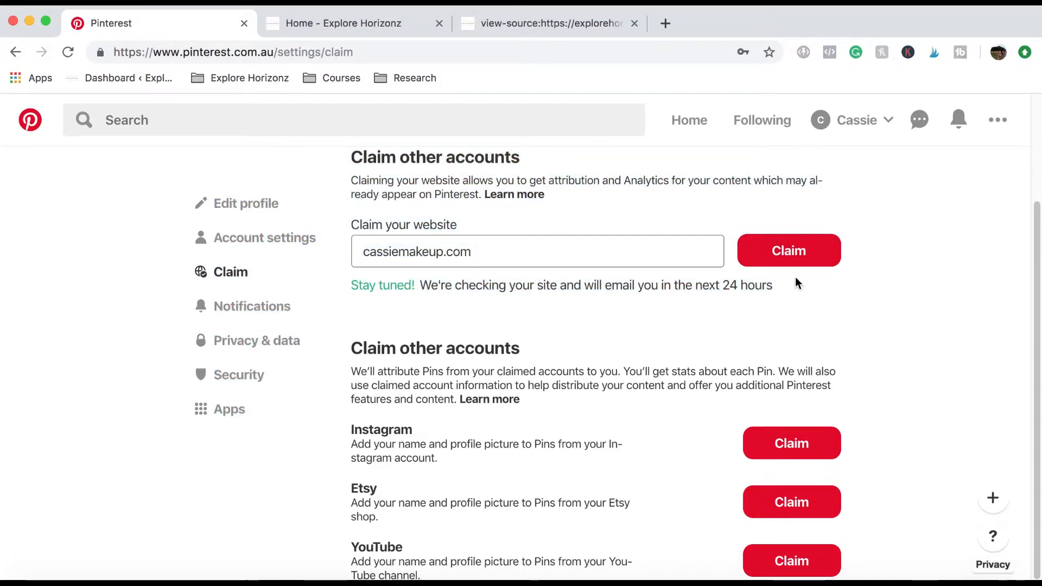
left_click(1007, 125)
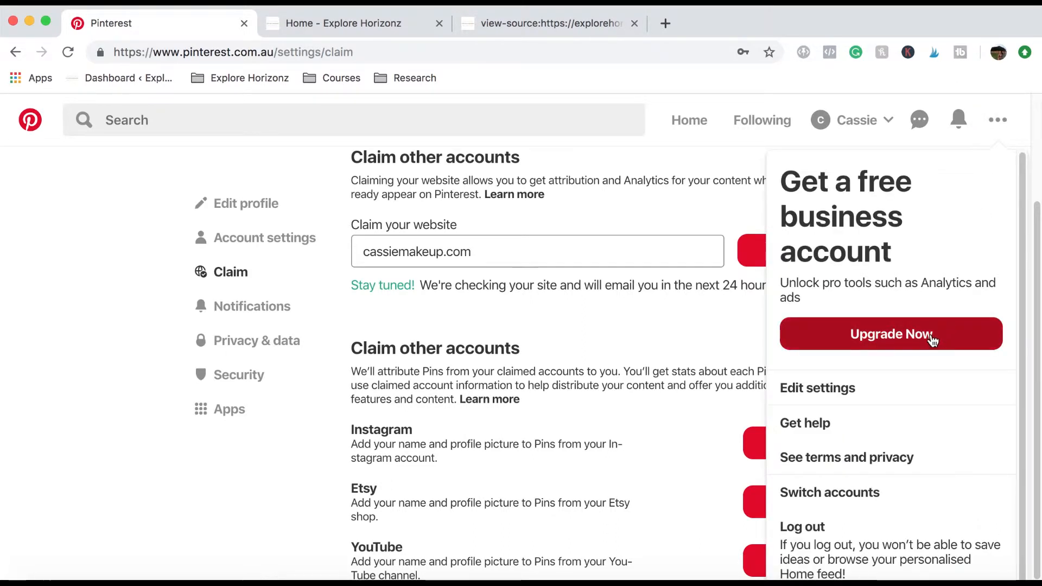
left_click(932, 339)
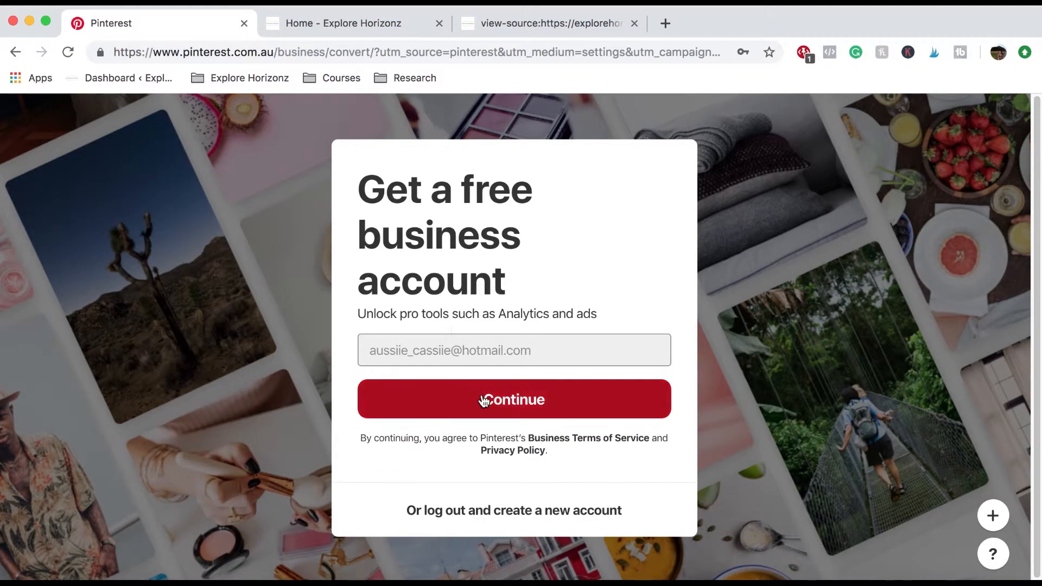
left_click(483, 400)
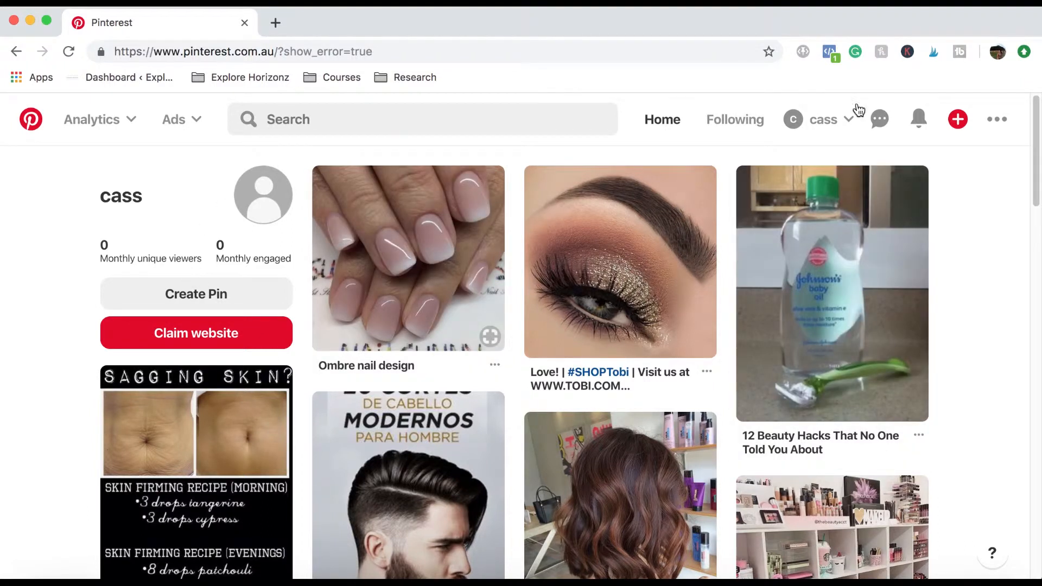
left_click(848, 118)
left_click(831, 212)
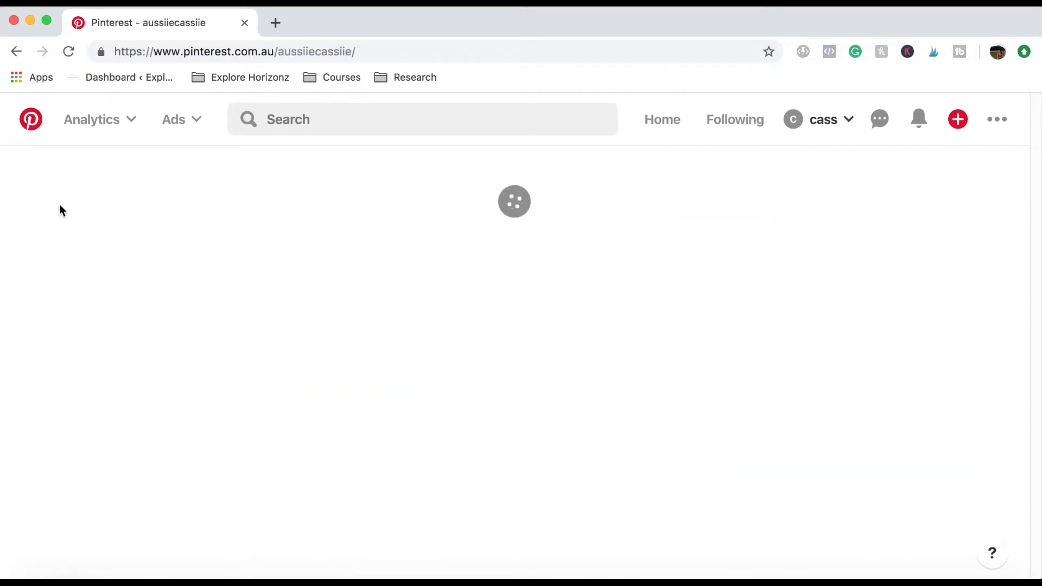
scroll(669, 263, "down", 6)
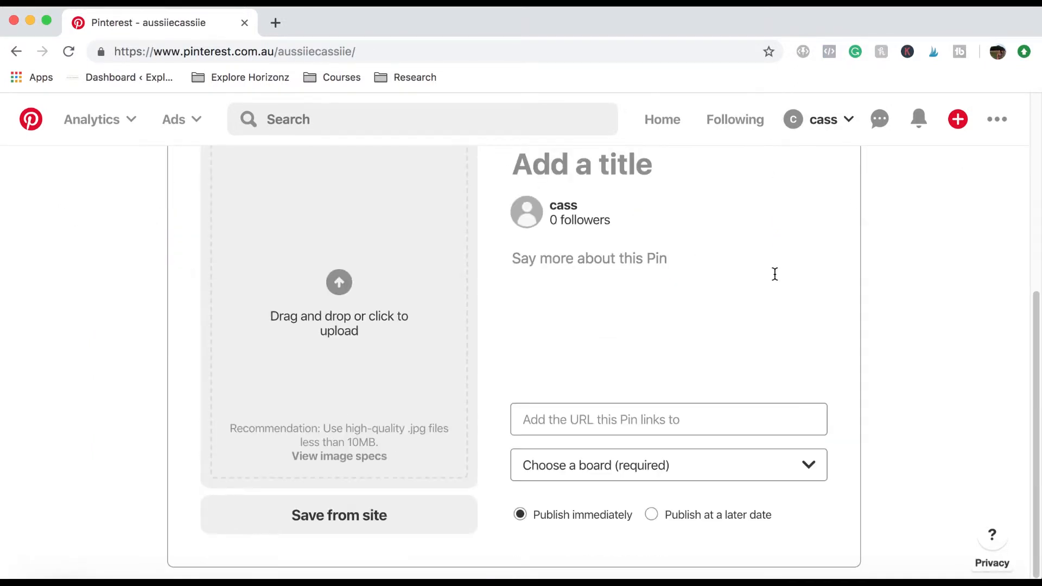
scroll(776, 275, "up", 6)
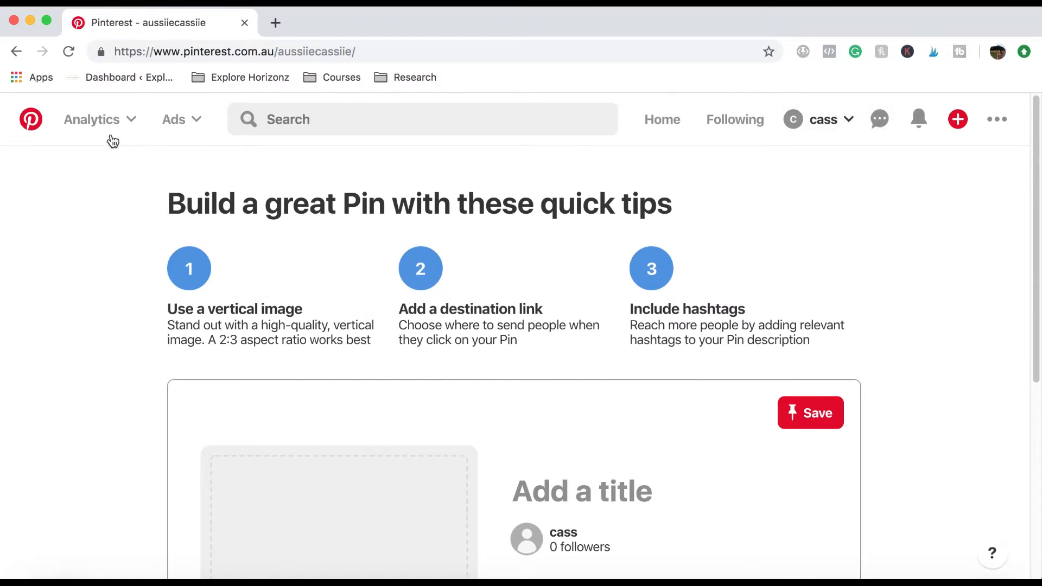
left_click(839, 117)
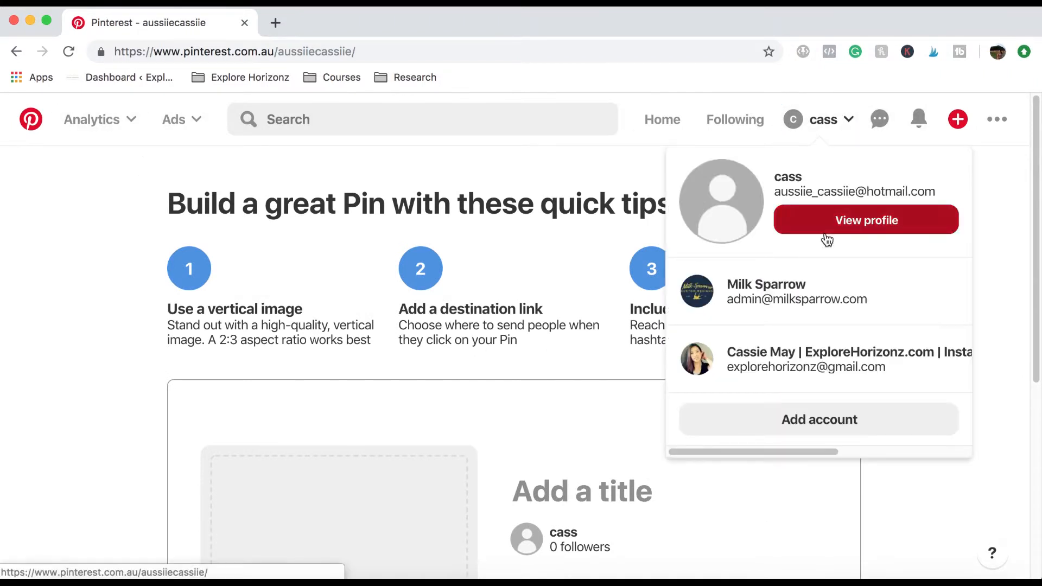
left_click(17, 127)
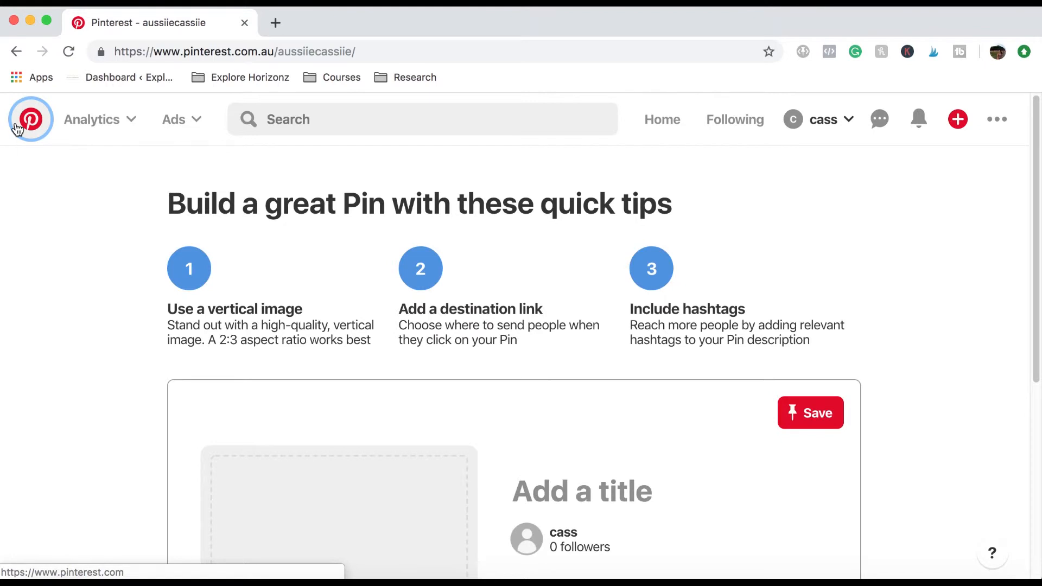
left_click(22, 129)
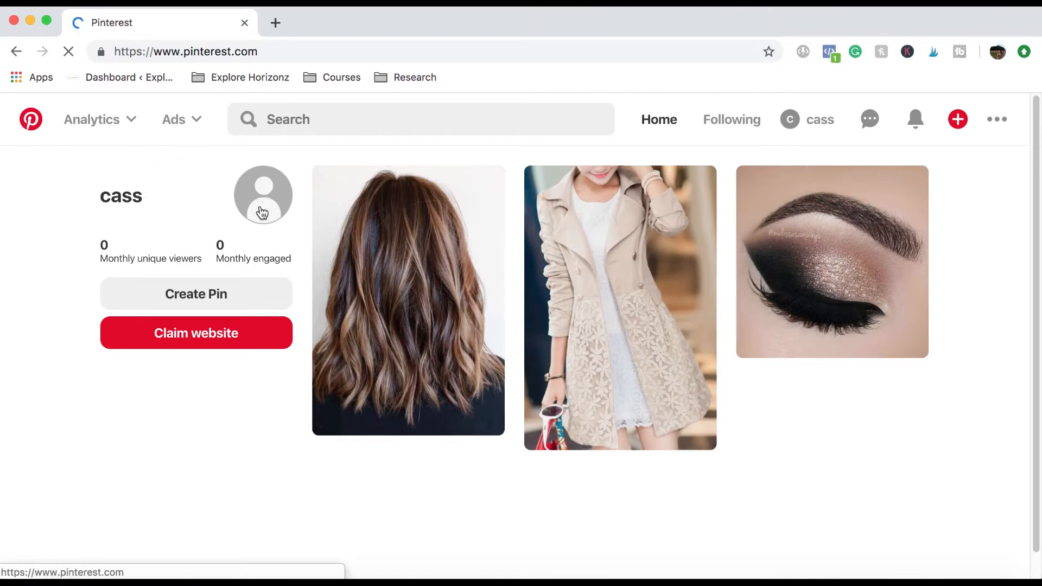
Open the Rose Gold Glam Cat Smokey Eyes pin and create the 'Eye makeup tutorial' board for it
left_click(908, 209)
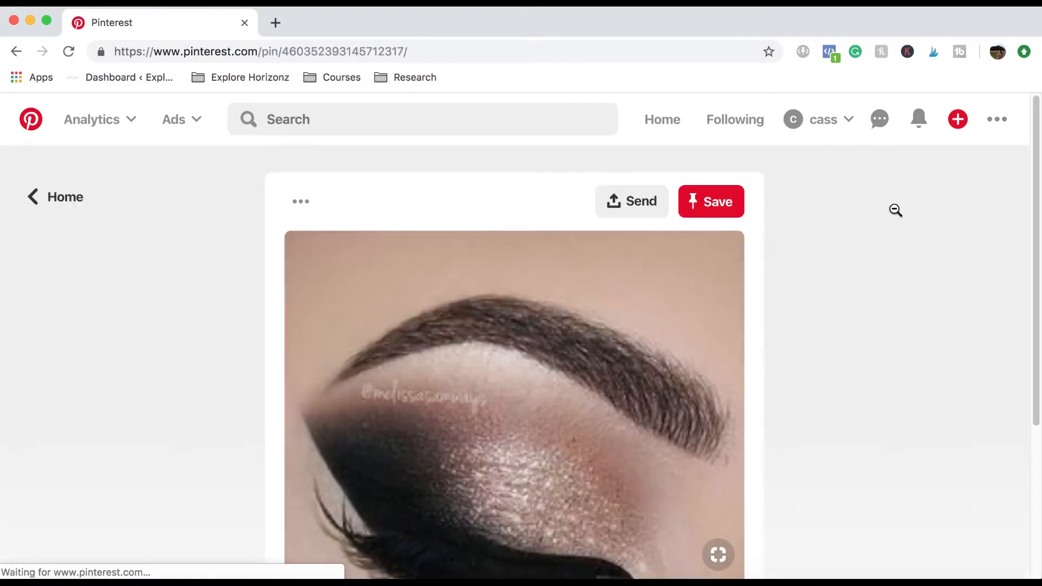
left_click(715, 201)
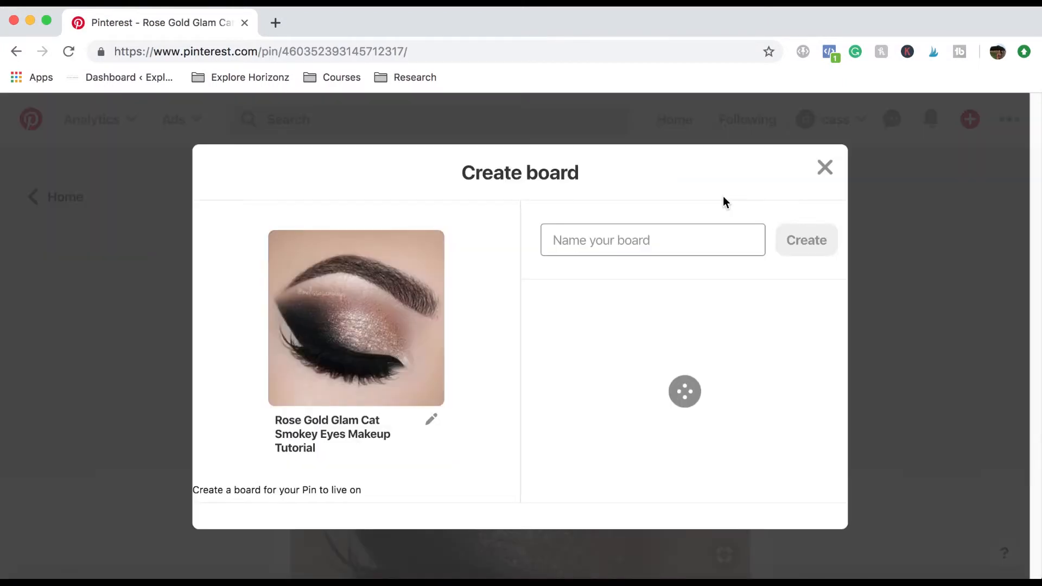
left_click(646, 238)
type("Eyeshadow")
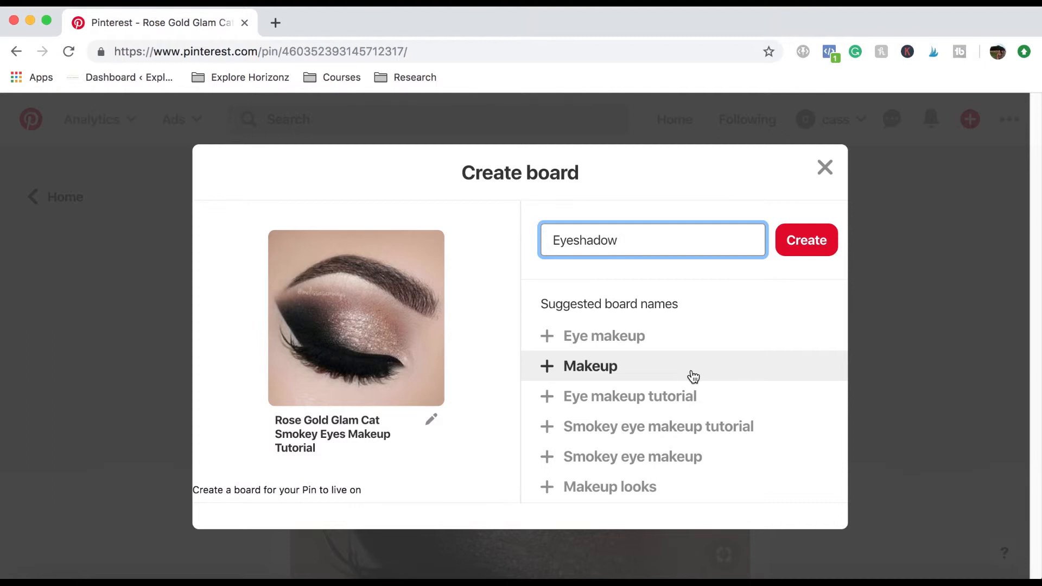
left_click(679, 397)
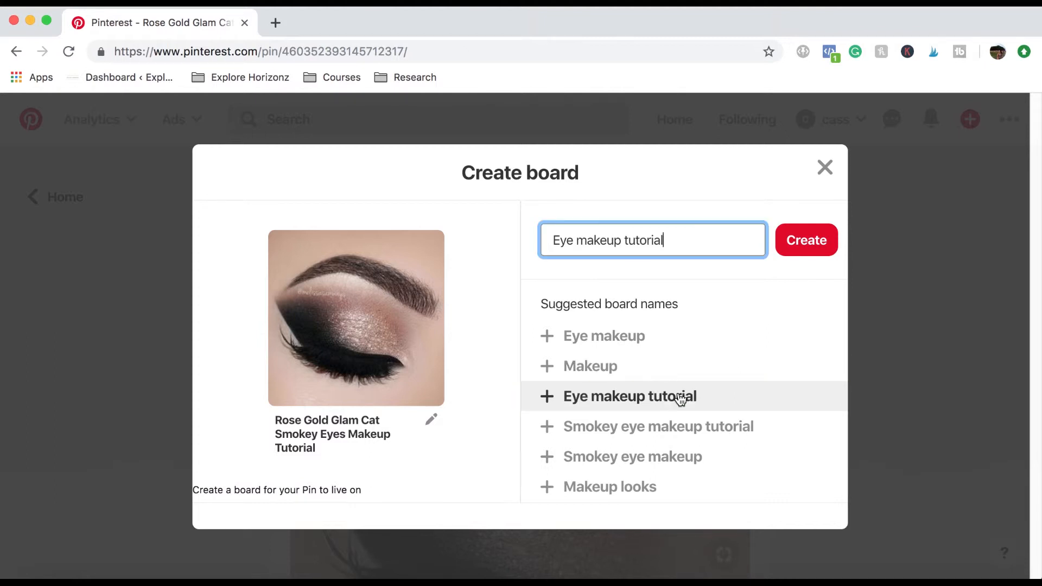
left_click(811, 239)
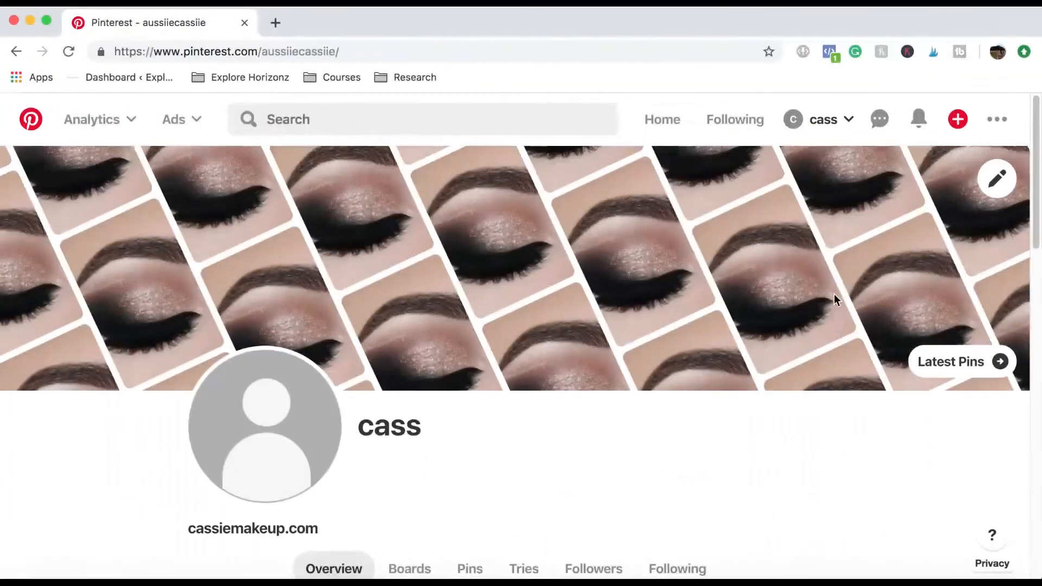
Switch to the profile's Boards tab and select the 'Eye makeup tutorial' board card
scroll(758, 345, "down", 10)
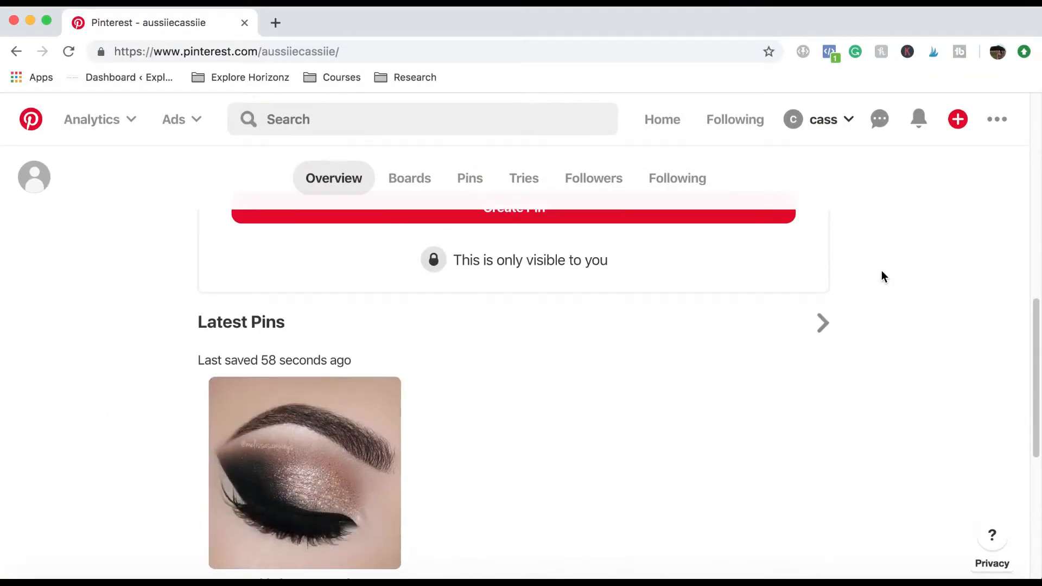
scroll(814, 309, "up", 10)
left_click(413, 375)
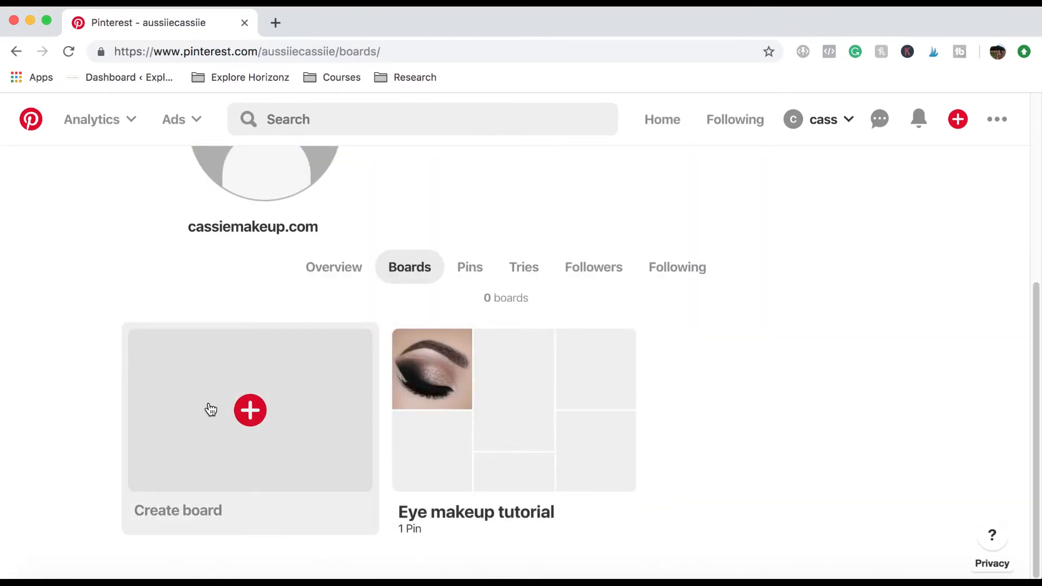
left_click(463, 429)
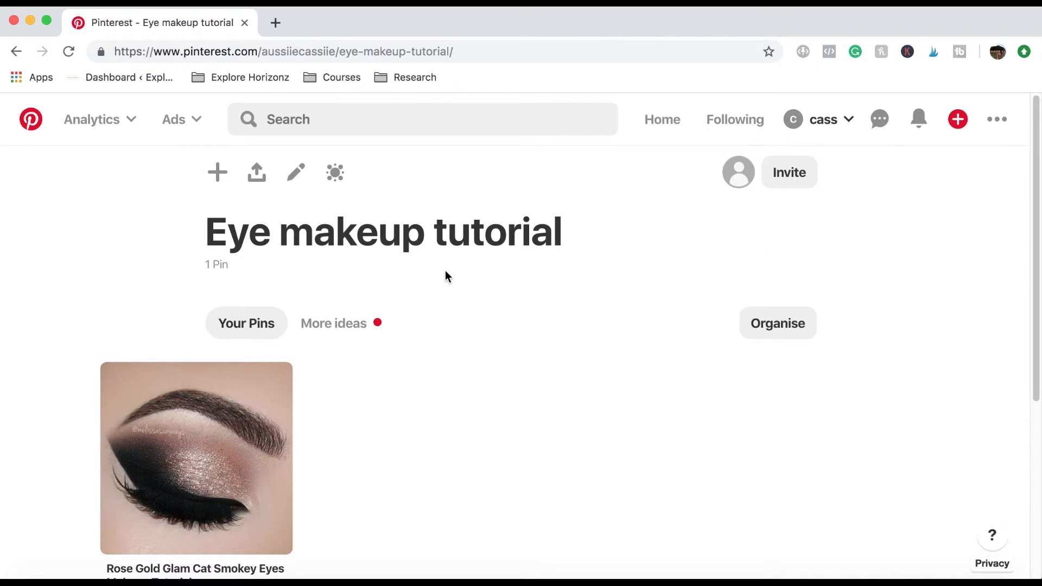
scroll(488, 288, "down", 5)
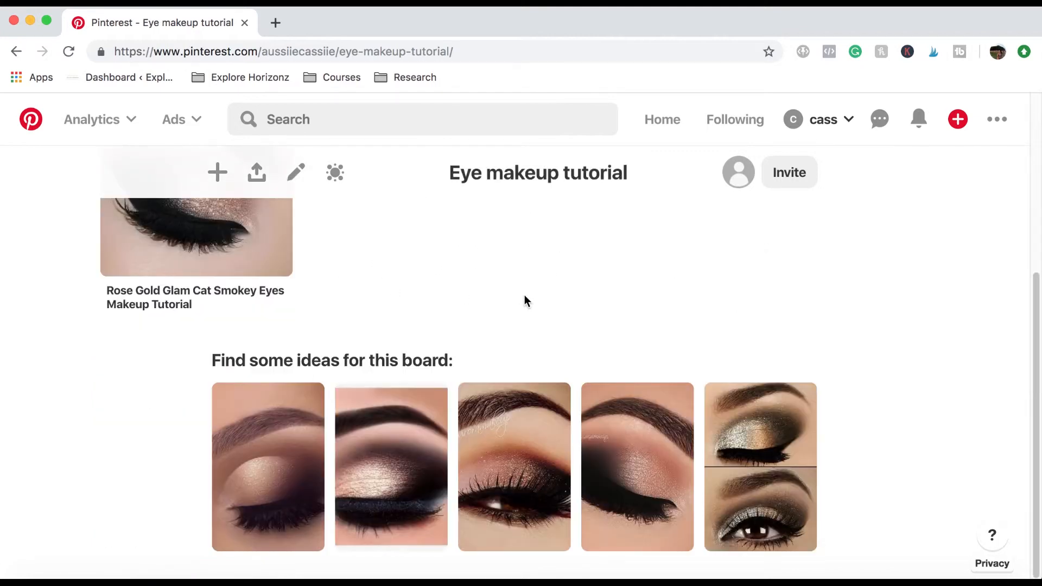
From the board's More ideas, save the smokey eye and green-eyed smokey looks
left_click(480, 360)
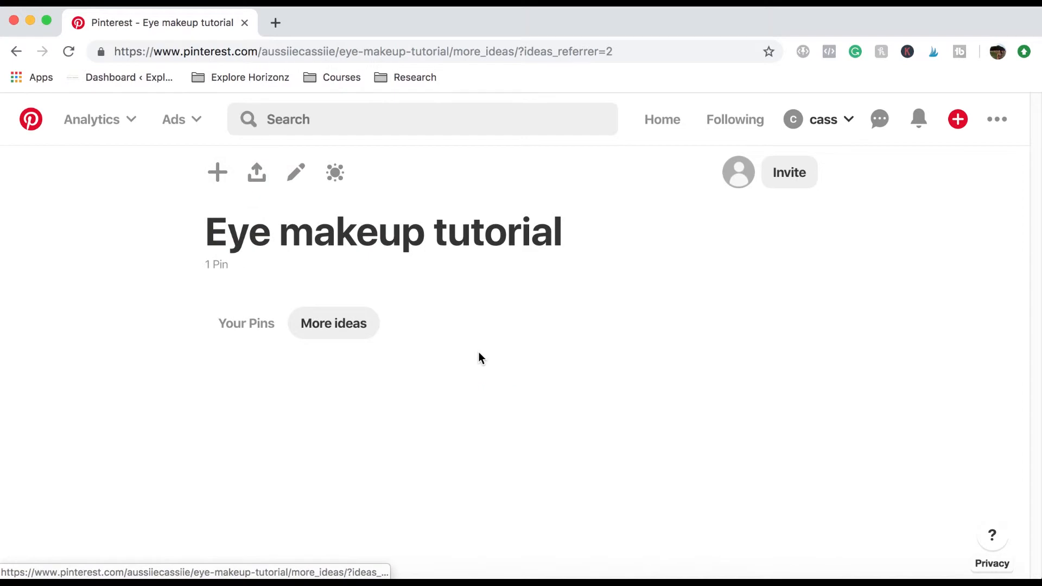
scroll(864, 252, "down", 15)
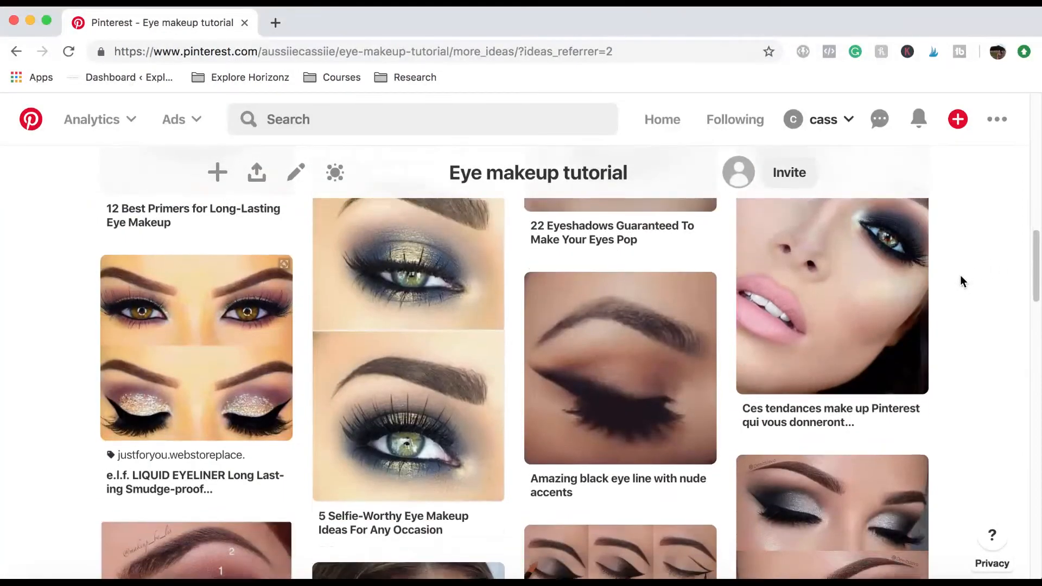
scroll(923, 315, "up", 3)
left_click(886, 296)
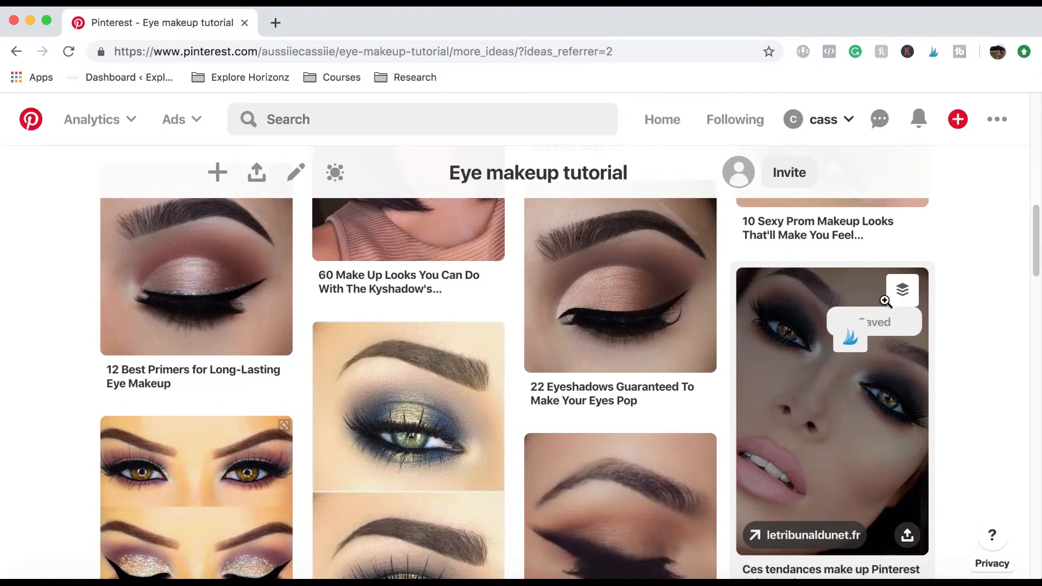
scroll(393, 337, "down", 3)
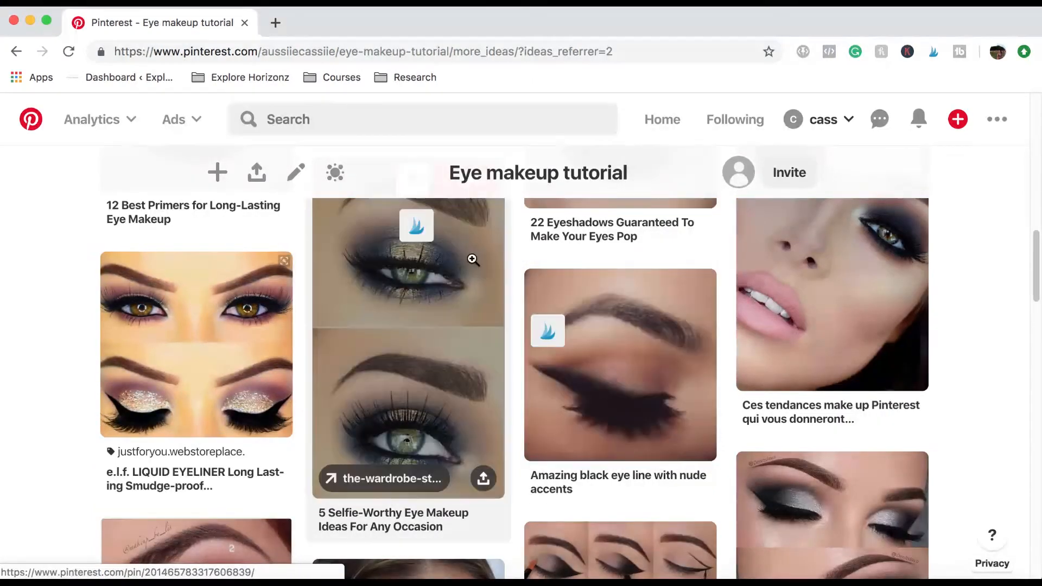
scroll(476, 321, "up", 3)
left_click(483, 358)
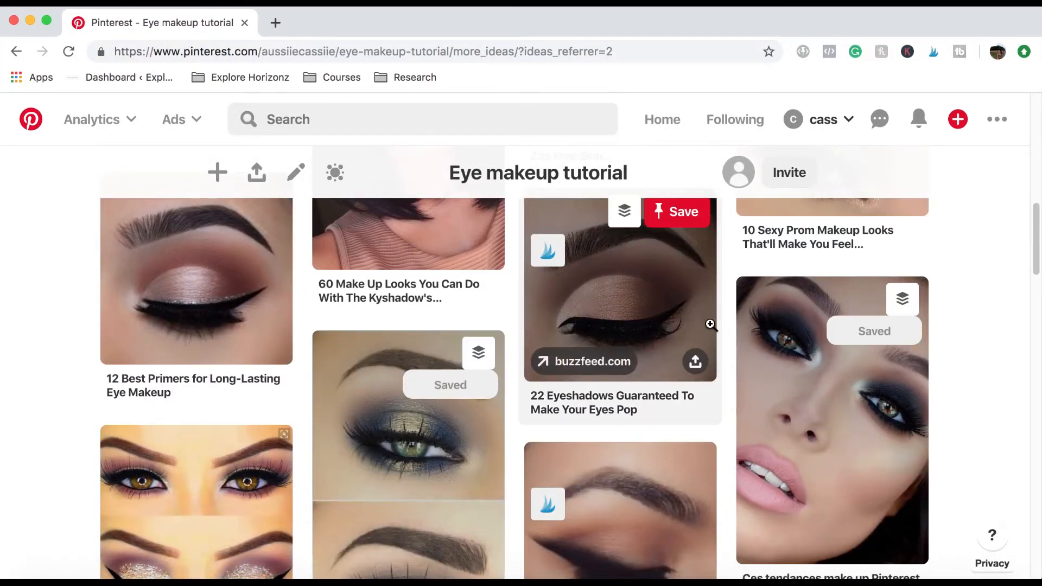
Save the winged eyeliner, navy smokey and bronze shimmer eye looks, then return to Your Pins
scroll(753, 324, "down", 4)
scroll(596, 324, "down", 3)
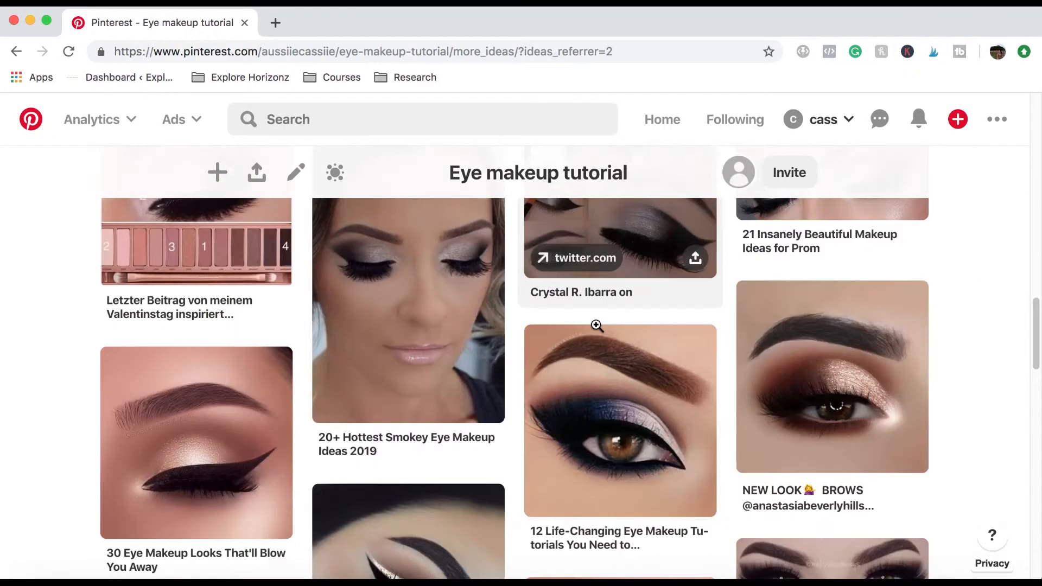
left_click(265, 374)
left_click(679, 348)
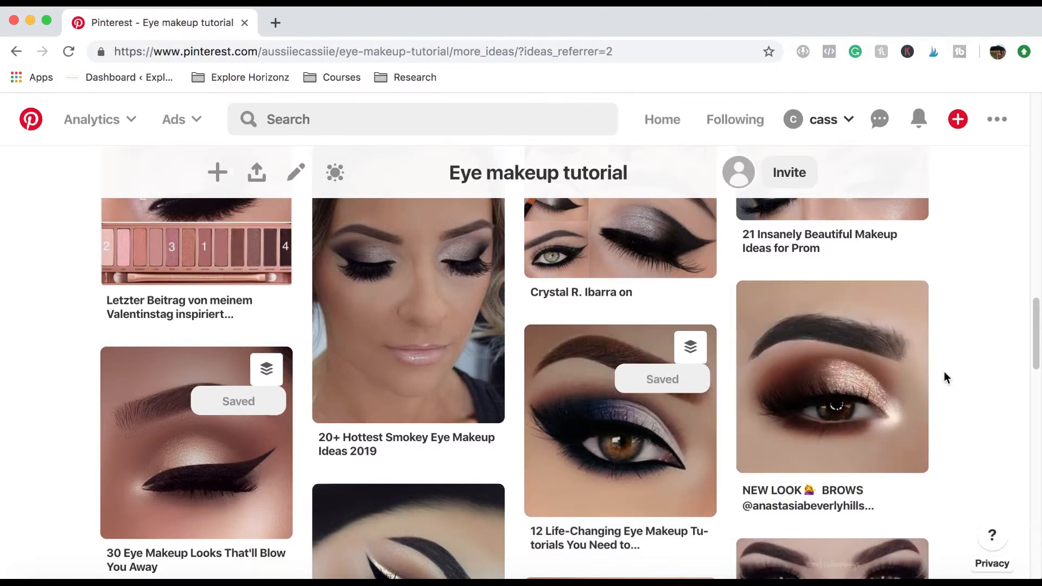
left_click(899, 314)
scroll(917, 325, "down", 1)
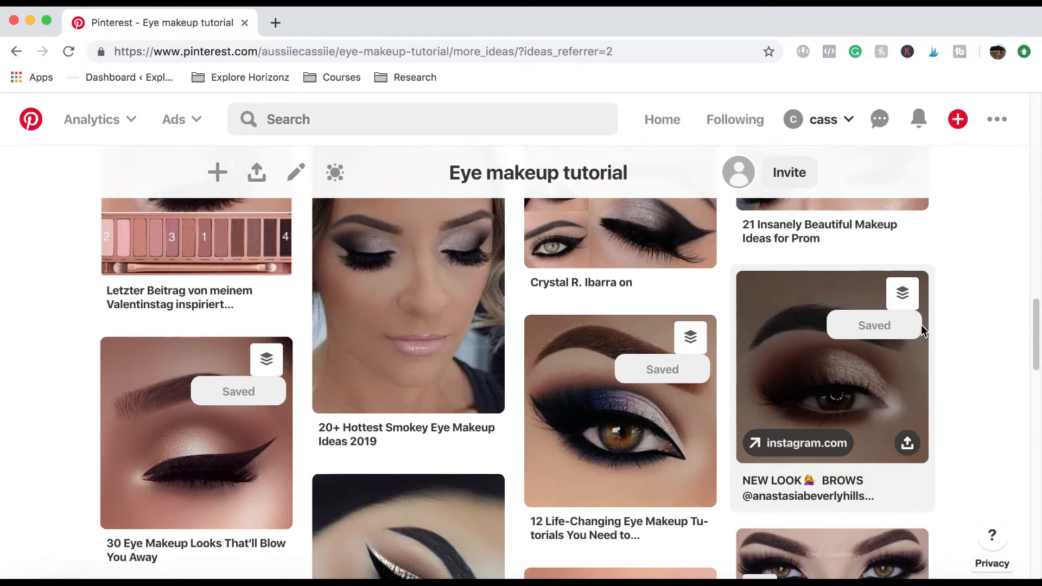
scroll(922, 328, "up", 5)
left_click(305, 189)
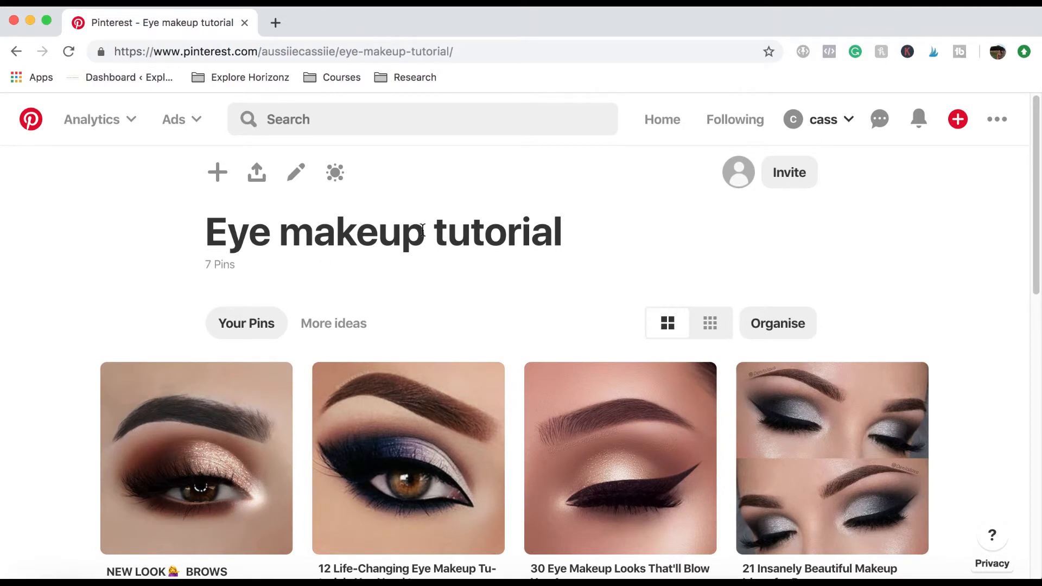
Give the board the description 'This board is all about makeup for the eyes.'
left_click(294, 174)
left_click(481, 268)
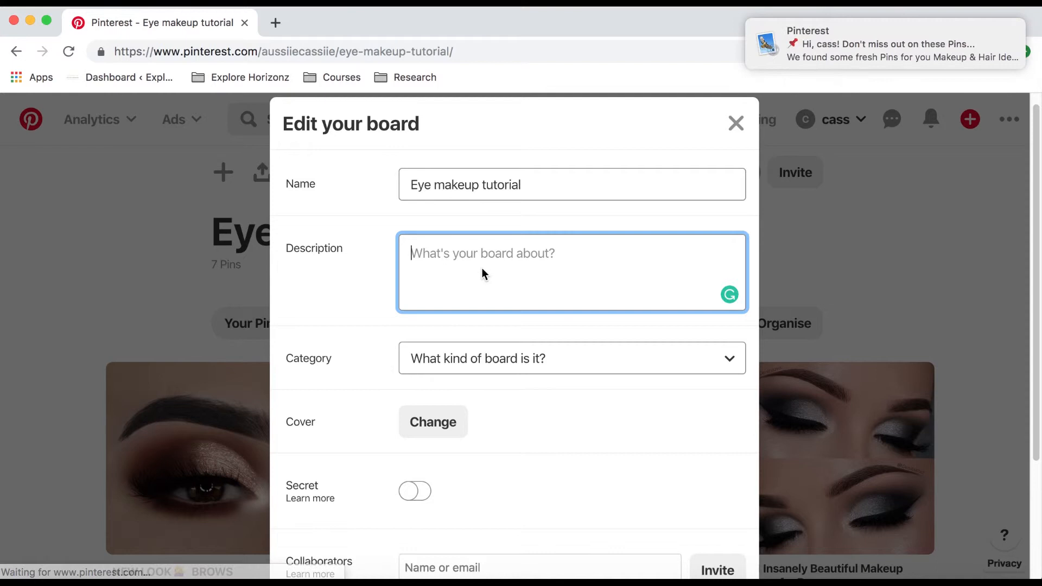
type("This board is all ab")
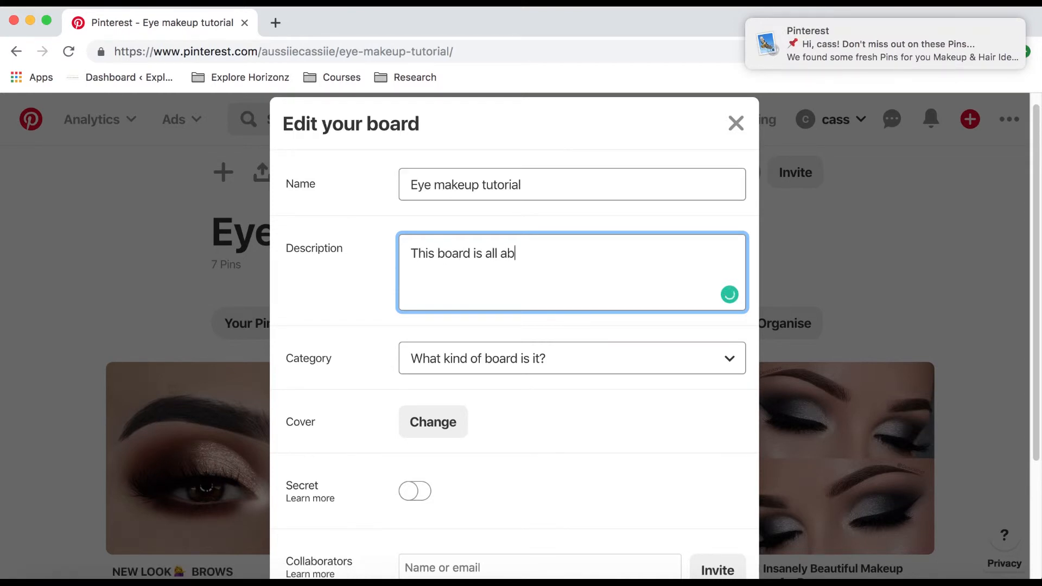
type("out makeup for the eyes.")
key("Tab")
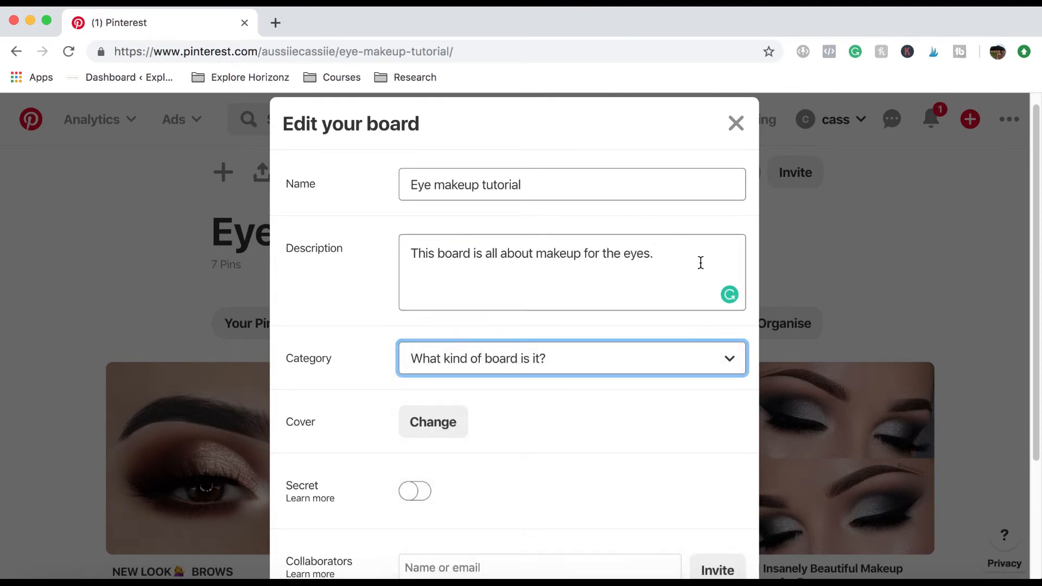
left_click_drag(700, 262, 401, 255)
left_click(641, 302)
Set the board category to Hair and beauty and save the board edits
left_click(620, 360)
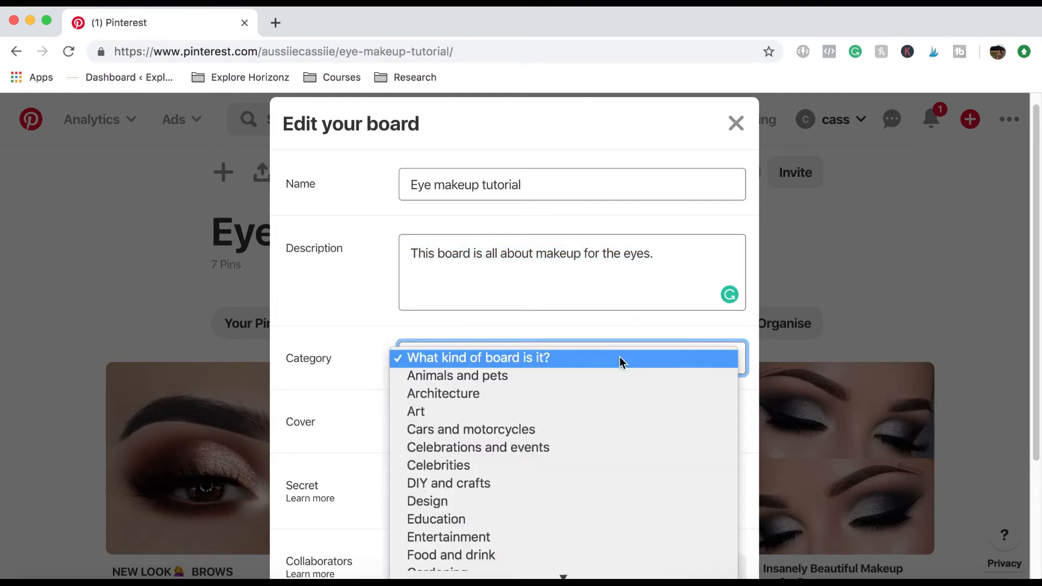
scroll(589, 409, "down", 5)
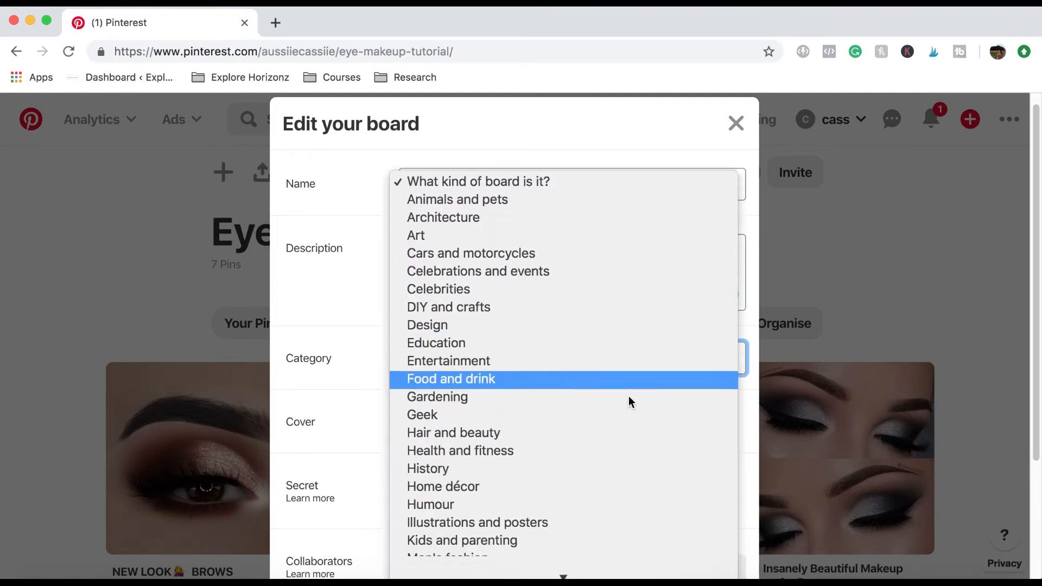
scroll(623, 398, "down", 1)
left_click(509, 403)
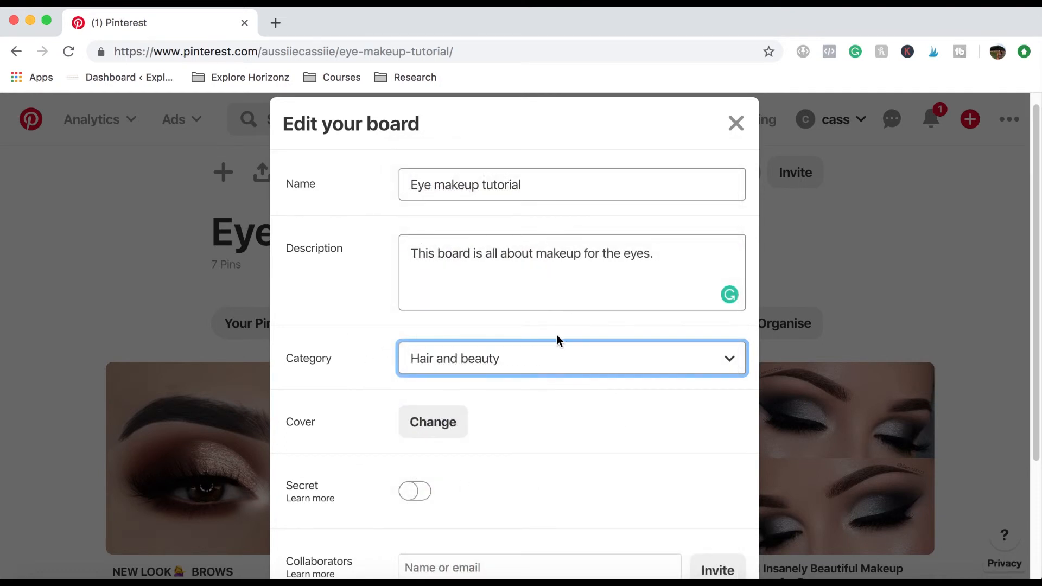
scroll(589, 345, "down", 5)
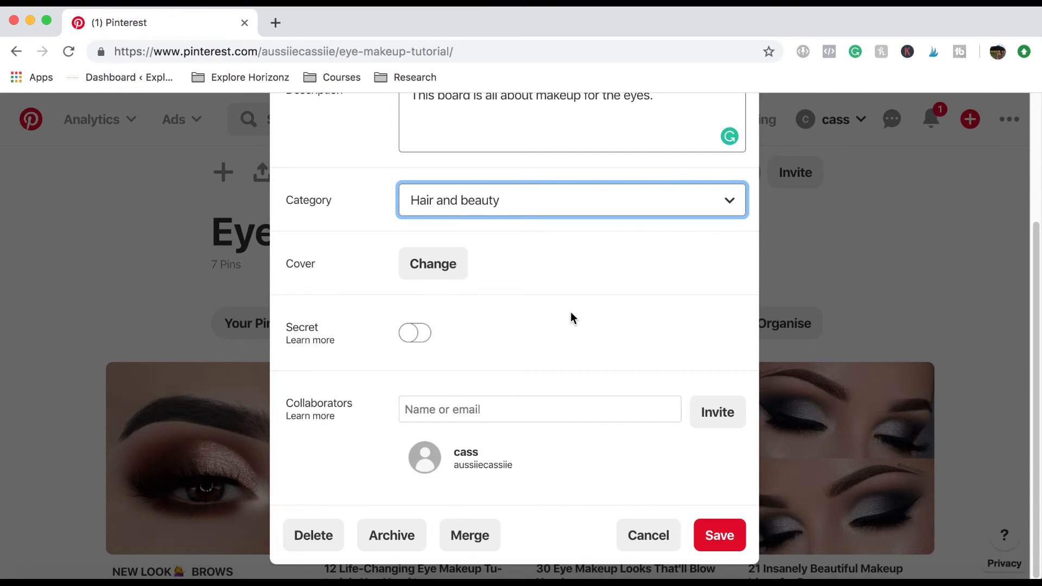
scroll(571, 318, "up", 3)
scroll(570, 318, "down", 3)
left_click(656, 330)
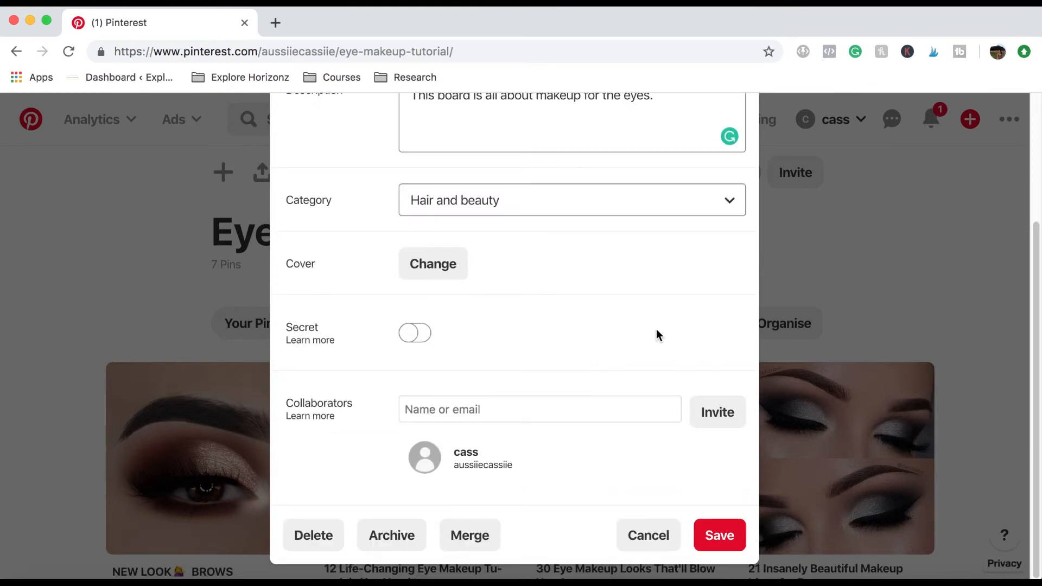
left_click(728, 537)
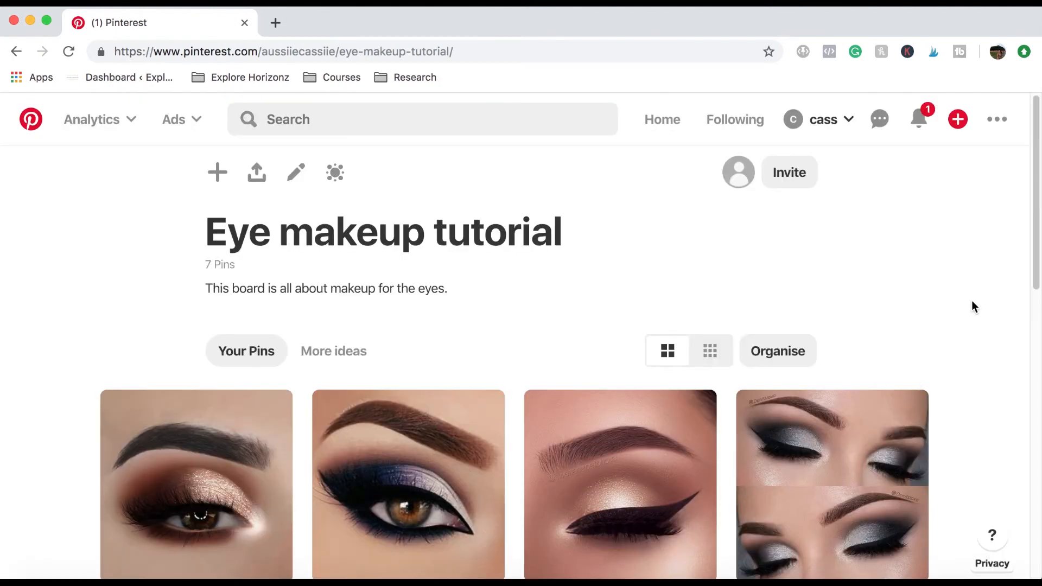
scroll(1023, 287, "down", 10)
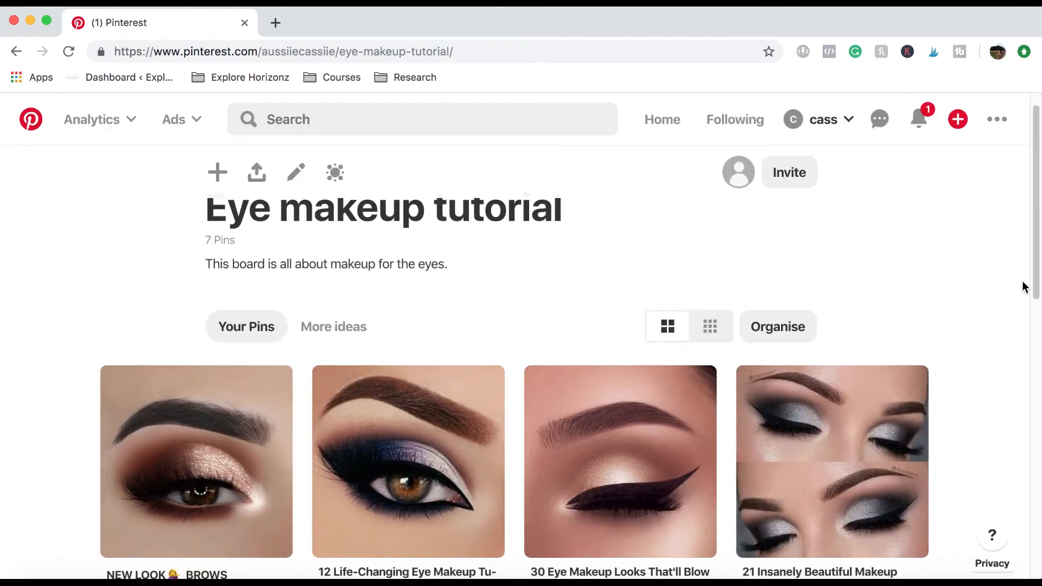
scroll(1023, 285, "up", 10)
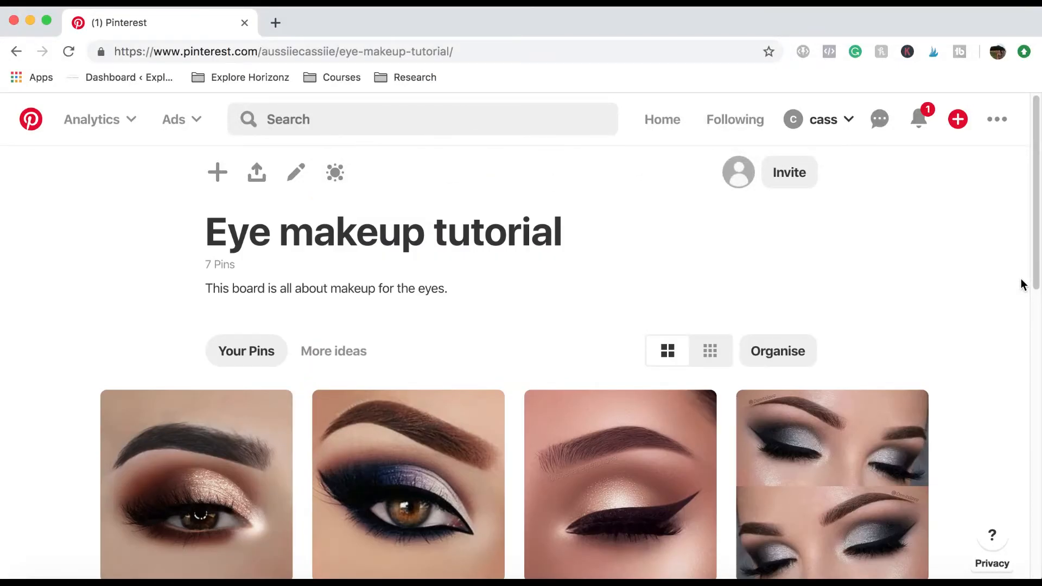
scroll(971, 232, "down", 3)
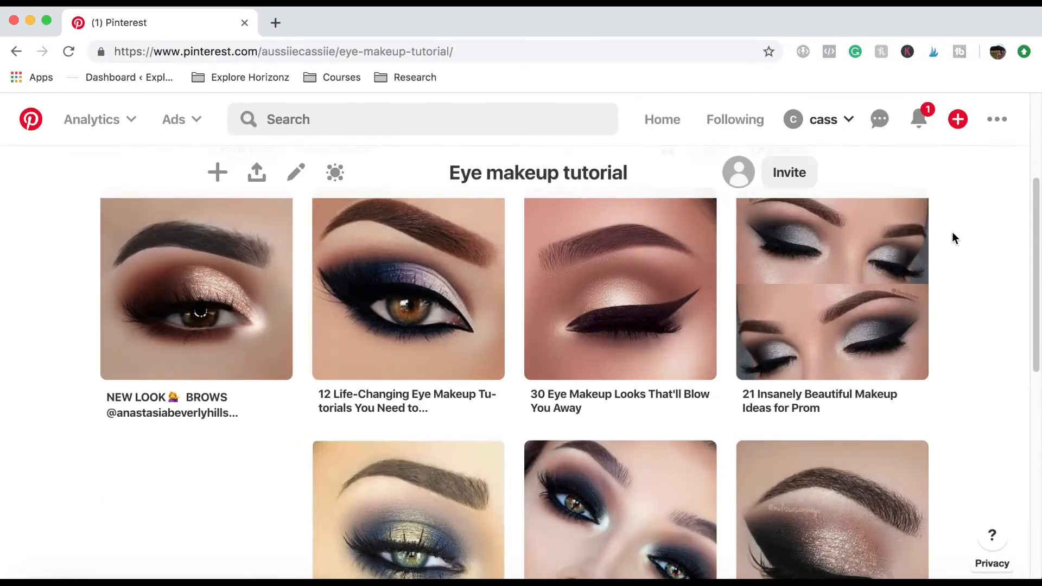
scroll(976, 286, "up", 3)
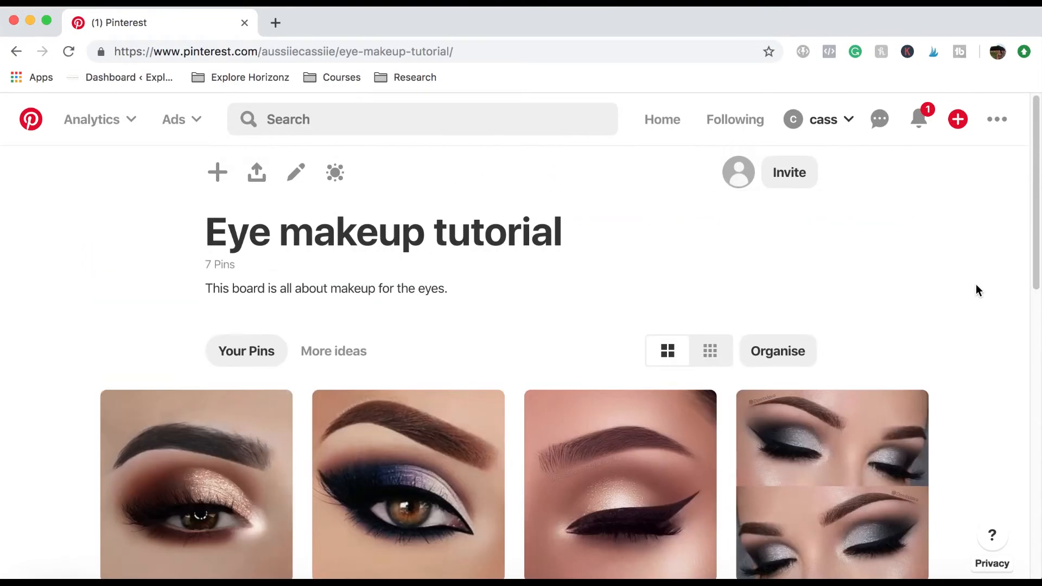